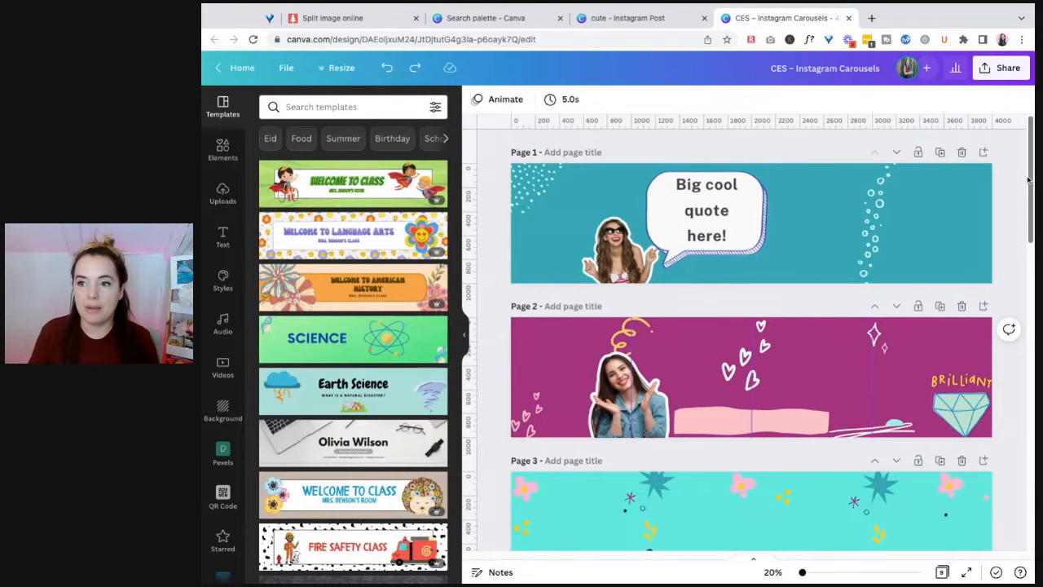
# - Look through the carousel pages of the design and check its custom dimensions in the resize options
pyautogui.scroll(-4, 1002, 214)
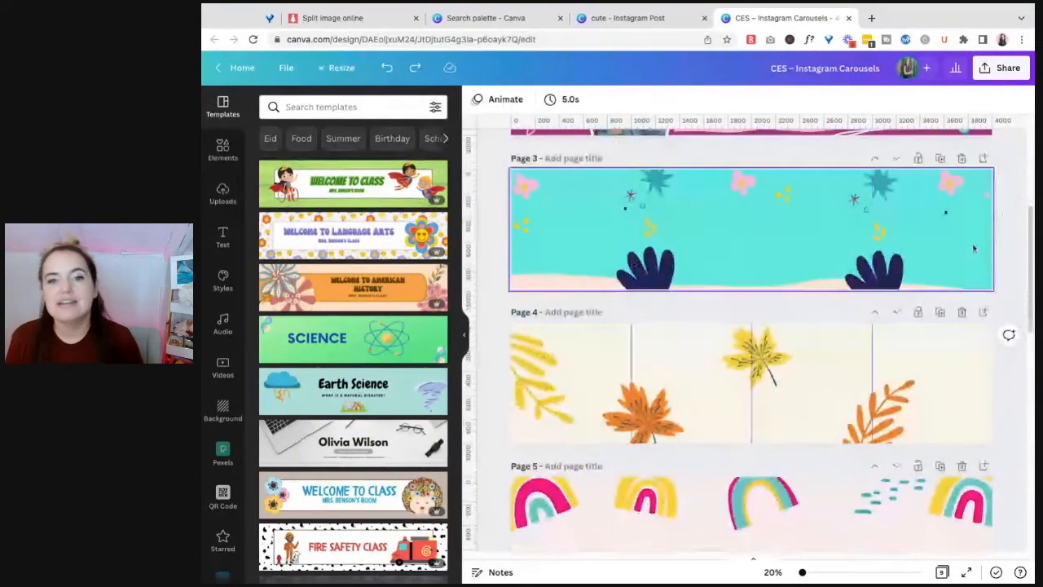
pyautogui.scroll(-3, 1003, 247)
pyautogui.scroll(-5, 1004, 246)
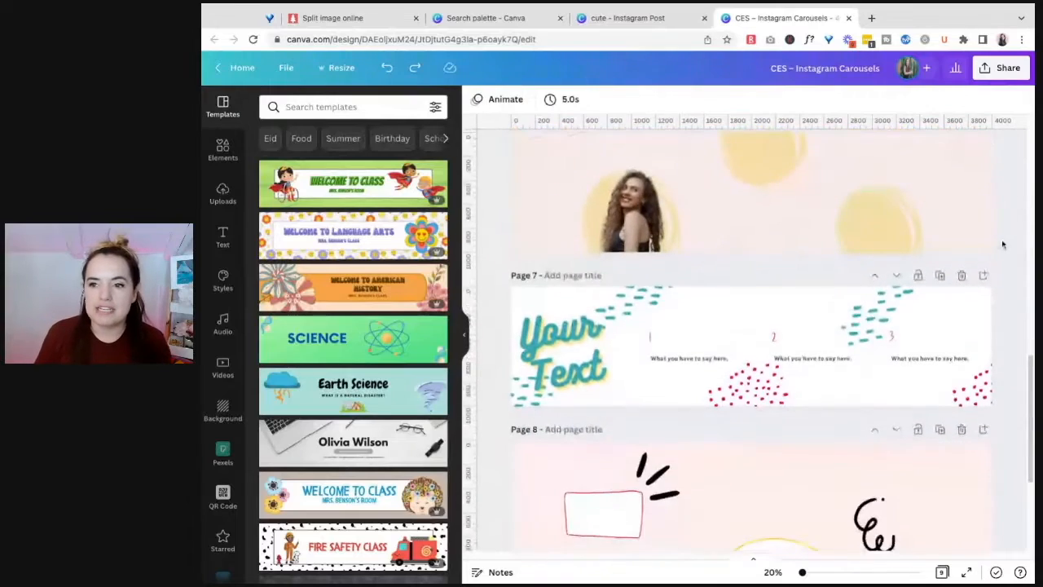
pyautogui.scroll(15, 1004, 245)
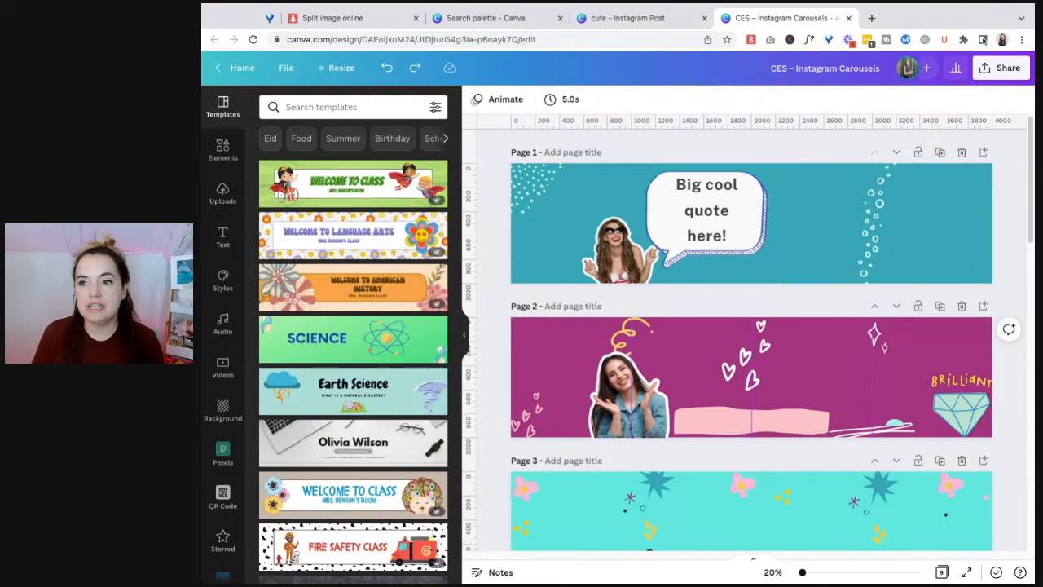
pyautogui.click(336, 69)
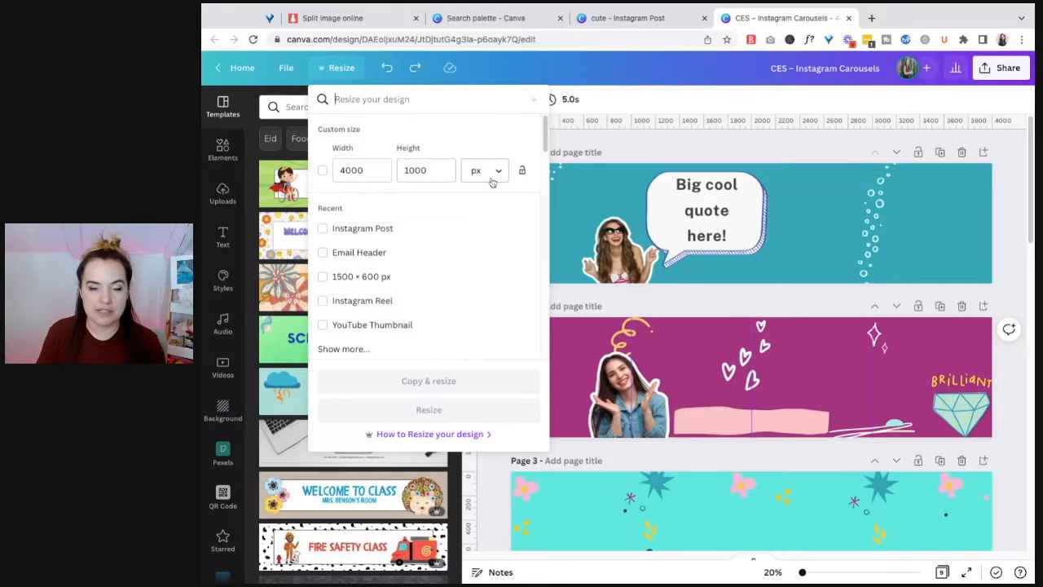
pyautogui.click(729, 145)
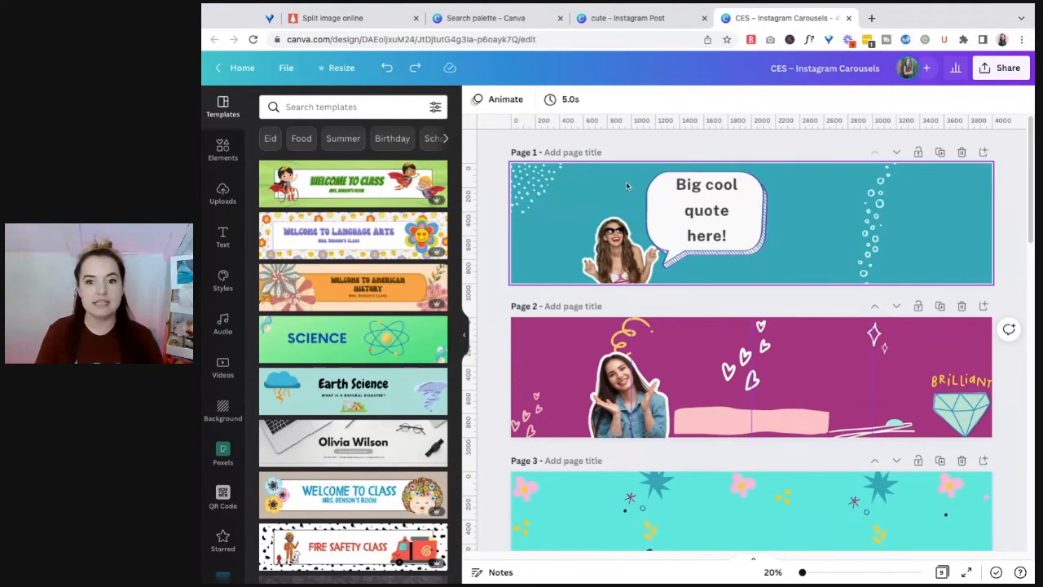
# - Examine the carousel designs on pages 1 to 7, including how their graphics cross the slide guides
pyautogui.click(582, 212)
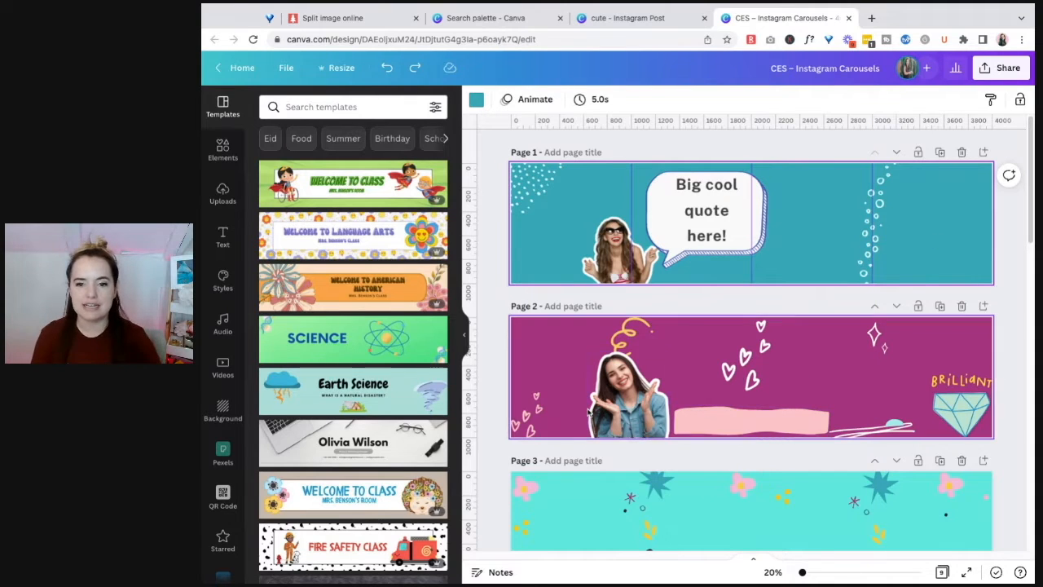
pyautogui.click(551, 385)
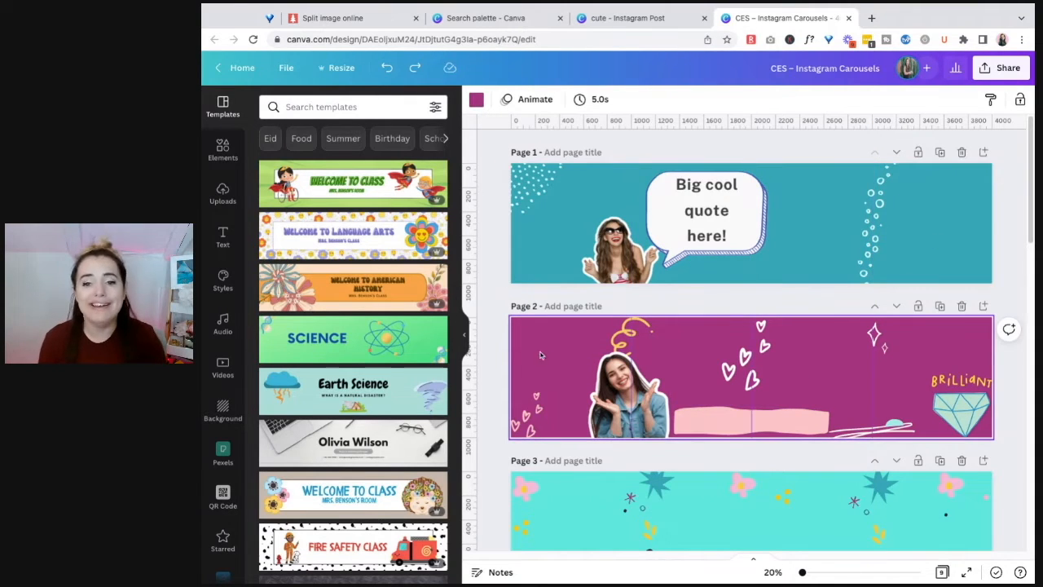
pyautogui.scroll(-2, 944, 325)
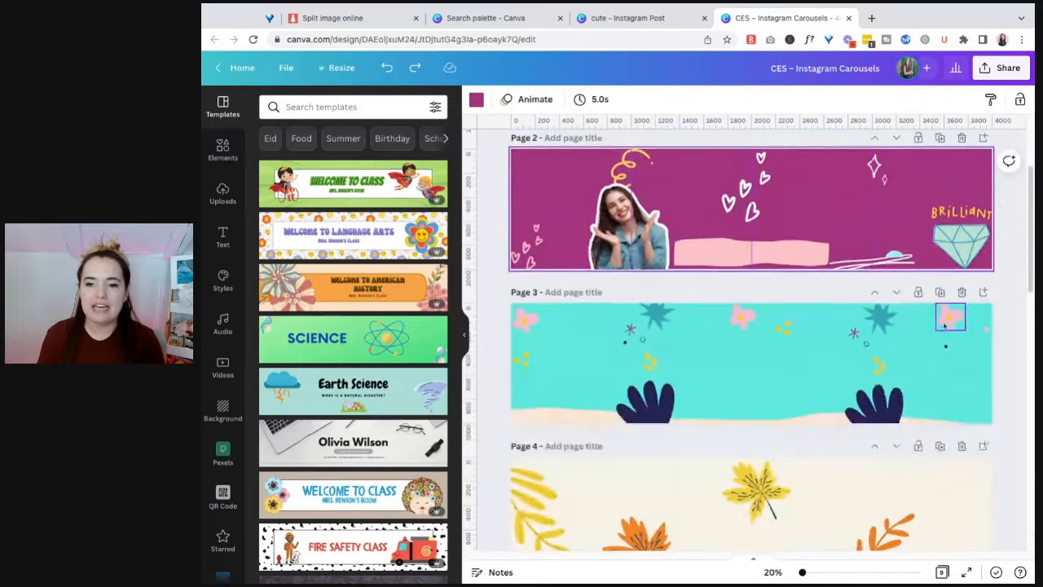
pyautogui.scroll(-1, 945, 325)
pyautogui.click(734, 283)
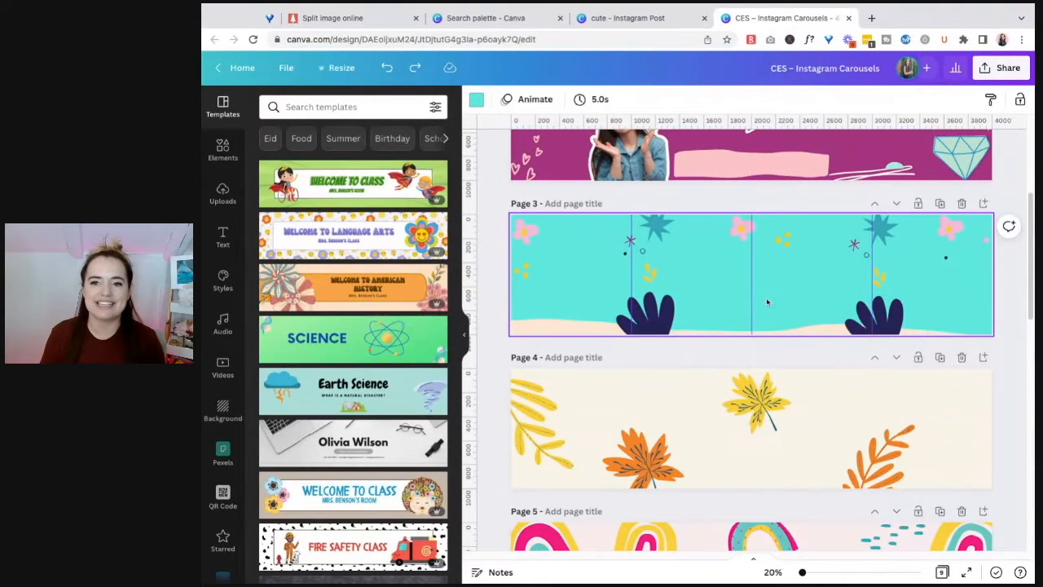
pyautogui.scroll(-2, 714, 408)
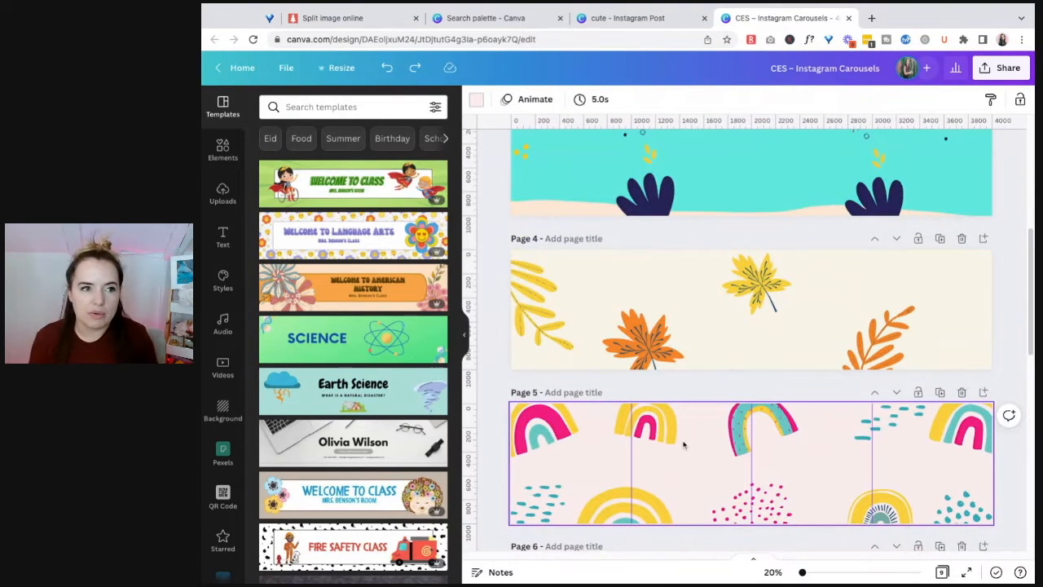
pyautogui.click(683, 444)
pyautogui.scroll(-9, 684, 444)
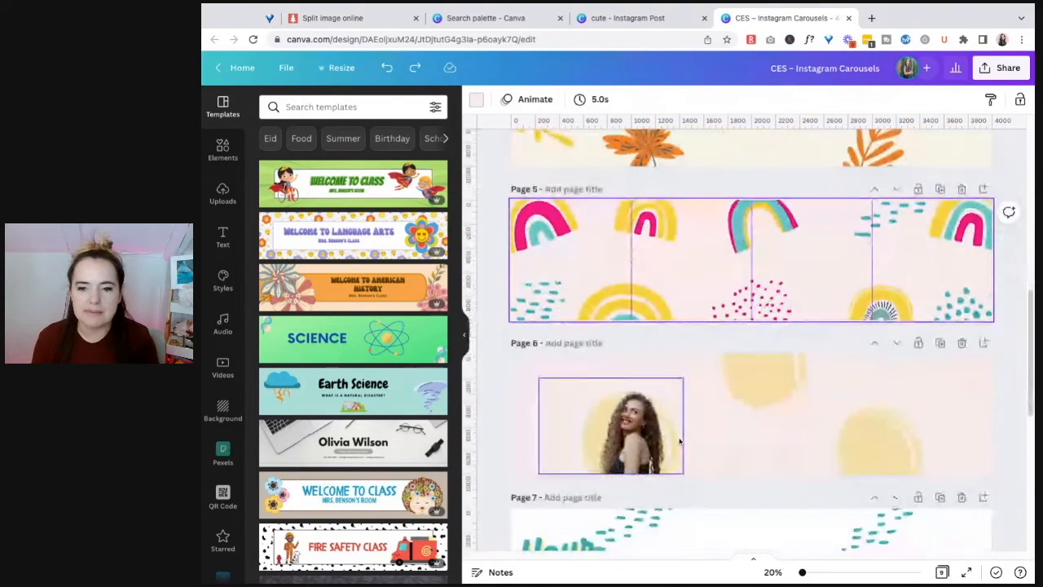
pyautogui.scroll(4, 667, 447)
pyautogui.scroll(-2, 752, 378)
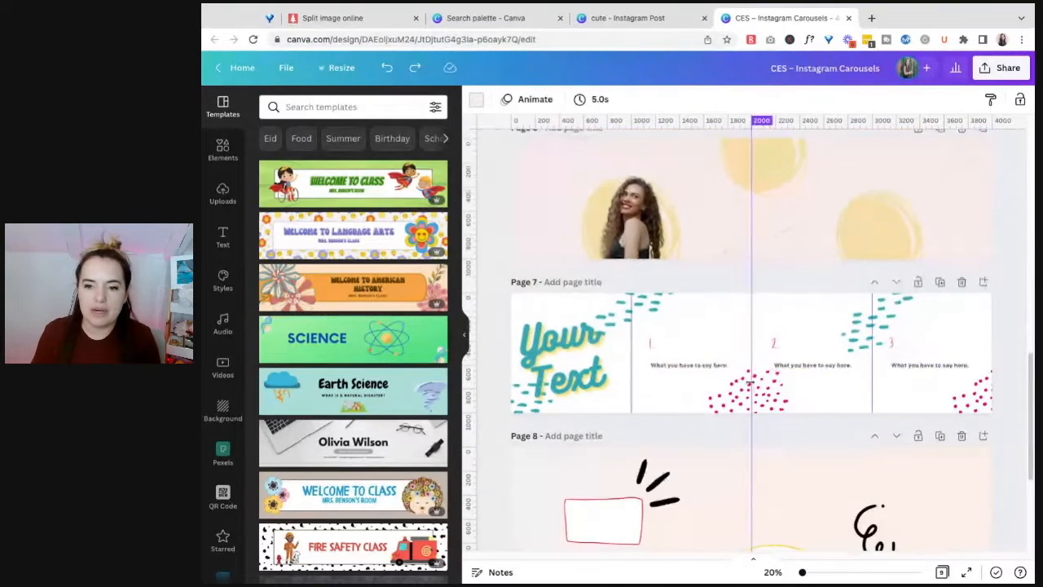
pyautogui.click(709, 323)
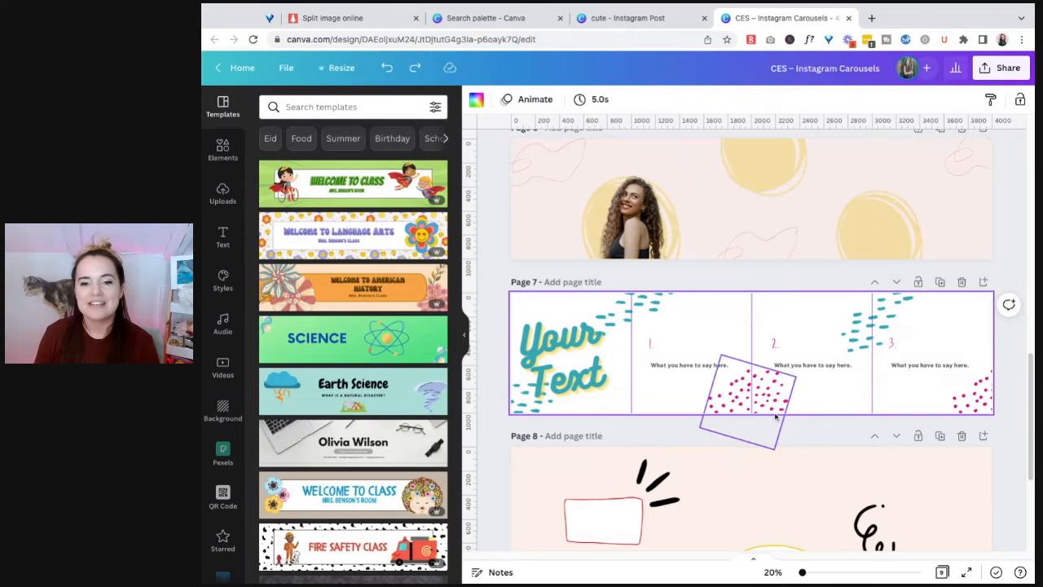
# - Collapse the templates side panel and examine the dash and dot graphics that cross the slide guides on page 7
pyautogui.click(465, 334)
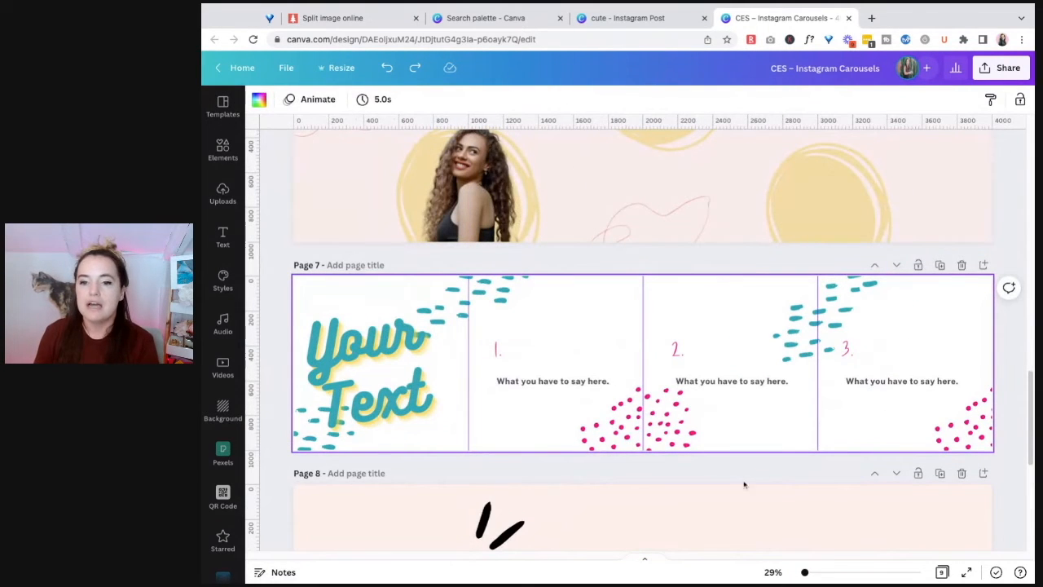
pyautogui.click(502, 298)
pyautogui.moveTo(501, 298); pyautogui.dragTo(502, 299)
pyautogui.click(643, 266)
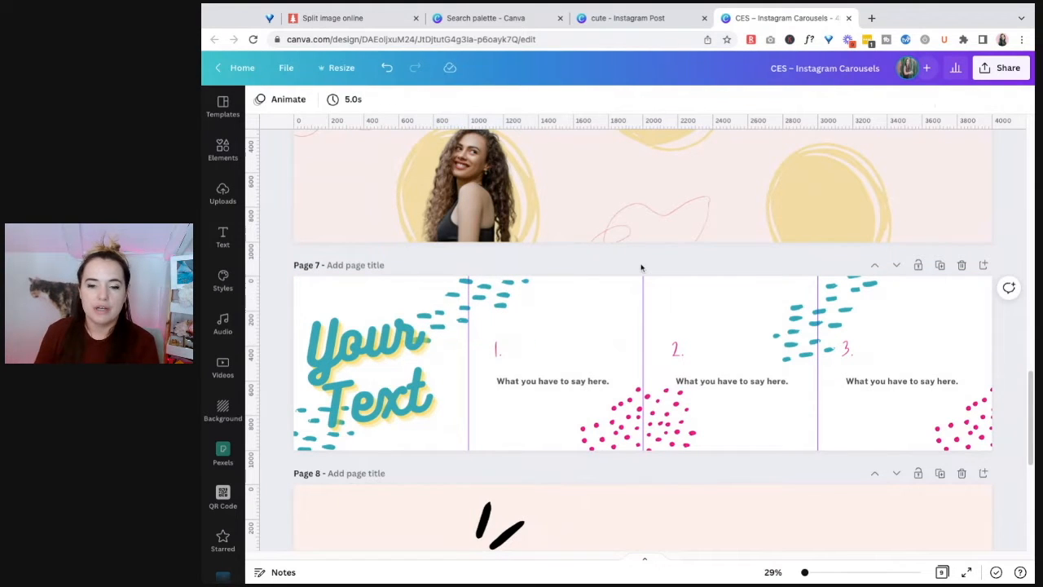
pyautogui.moveTo(537, 408); pyautogui.dragTo(486, 333)
pyautogui.click(695, 265)
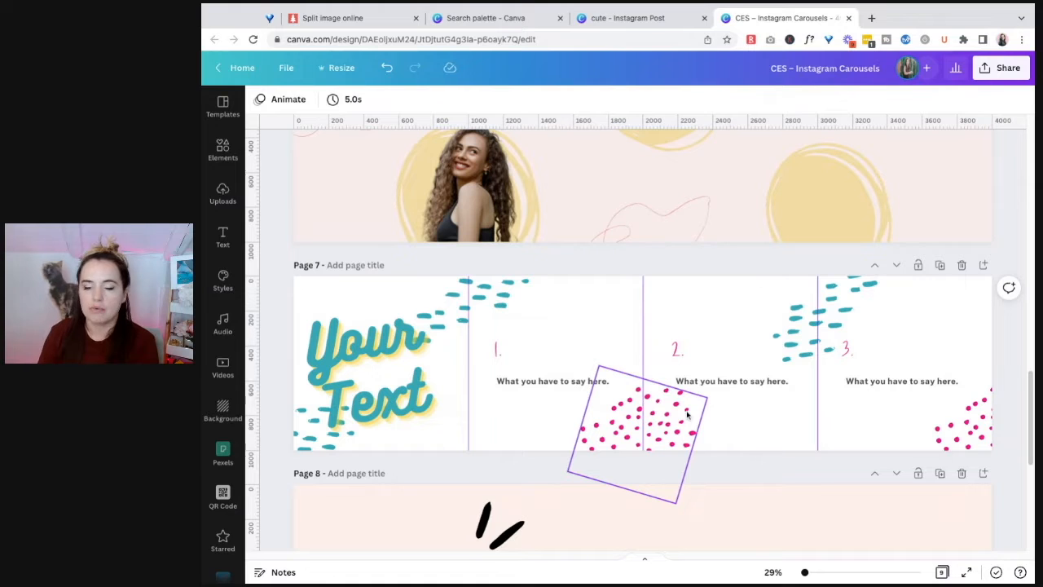
# - Move the woman's photo on page 6 into the first slide, left of the 1000 px guide, and shift the yellow circle behind it left to match
pyautogui.scroll(3, 776, 338)
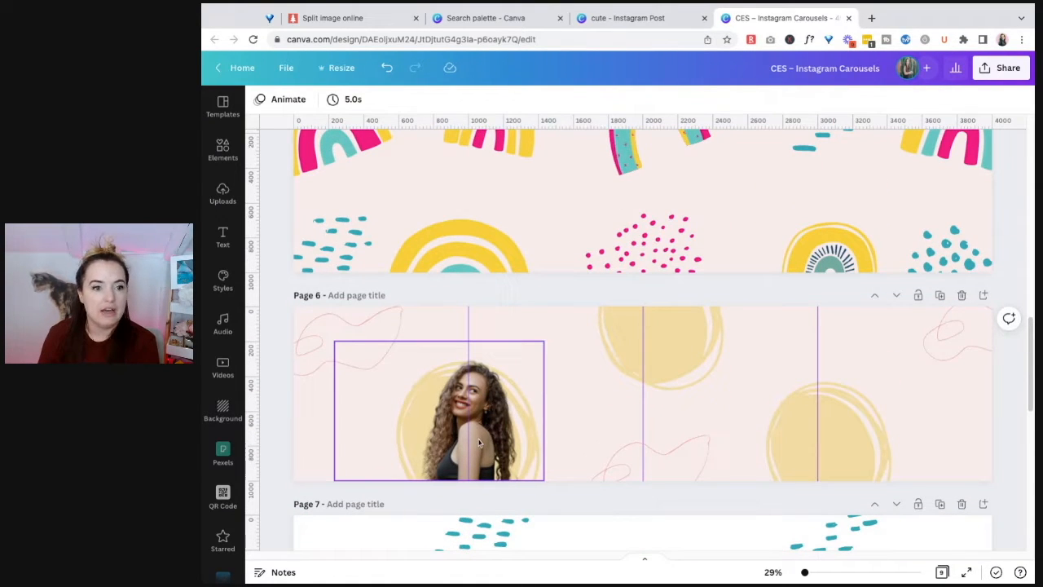
pyautogui.moveTo(450, 451); pyautogui.dragTo(448, 448)
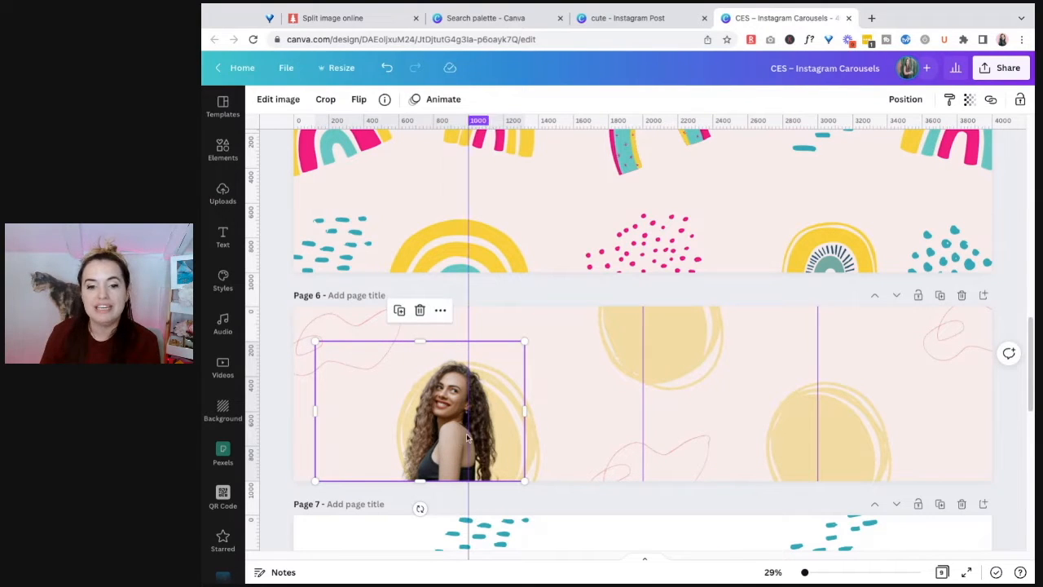
pyautogui.moveTo(462, 428); pyautogui.dragTo(434, 438)
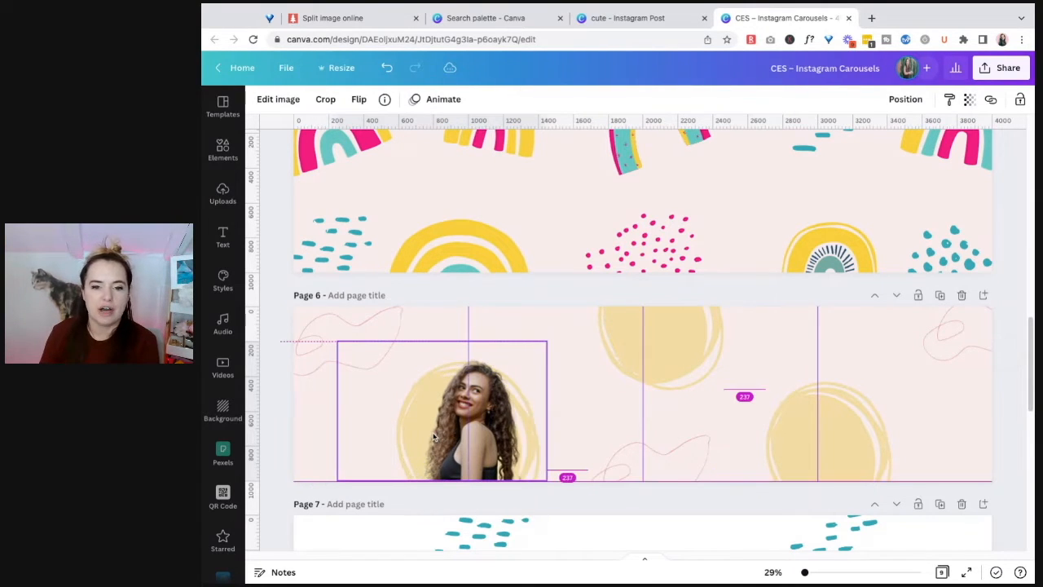
pyautogui.moveTo(433, 438); pyautogui.dragTo(513, 435)
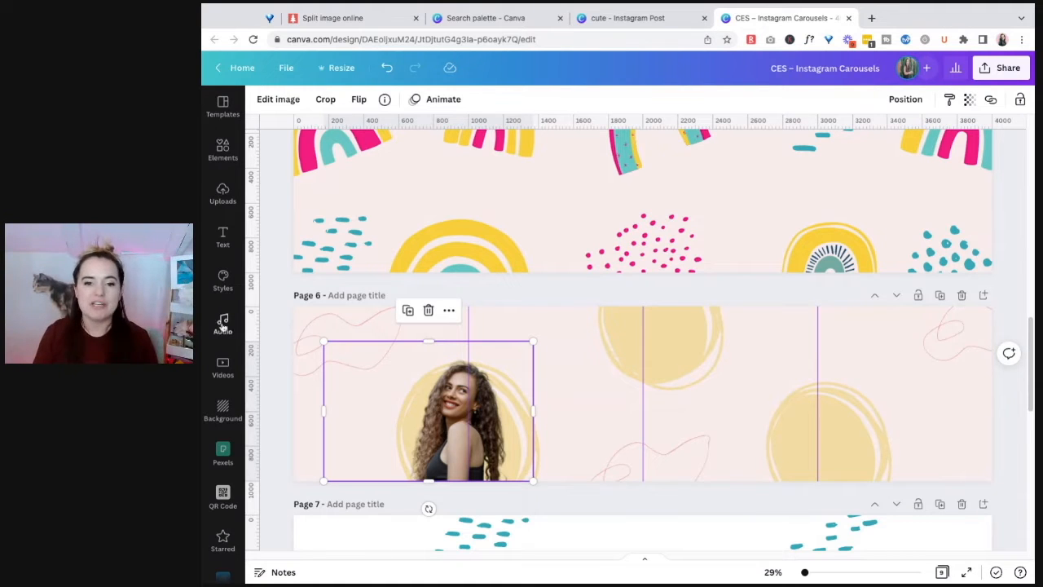
pyautogui.moveTo(461, 437); pyautogui.dragTo(447, 419)
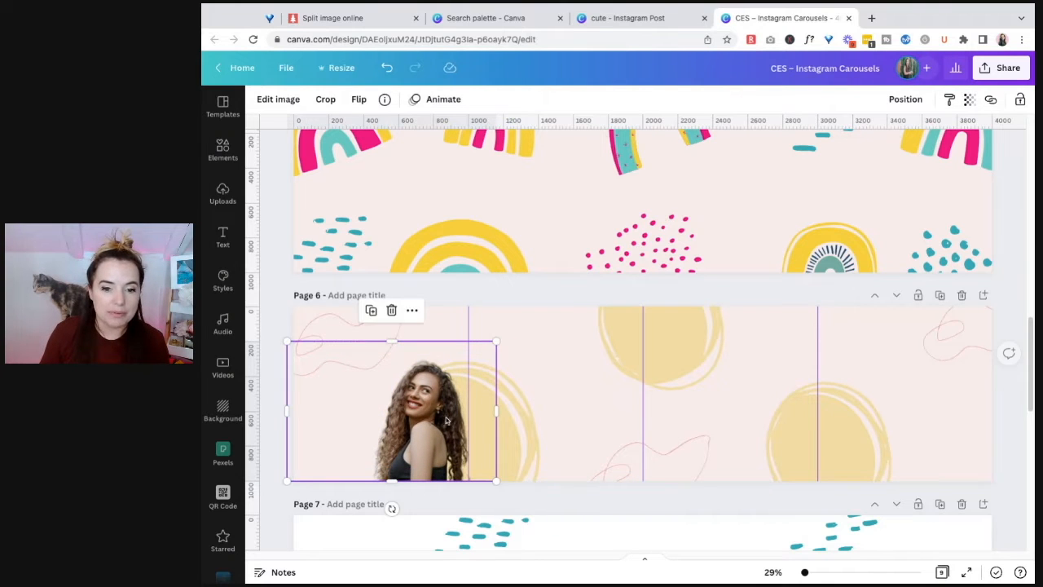
pyautogui.moveTo(527, 430); pyautogui.dragTo(511, 430)
pyautogui.click(1017, 450)
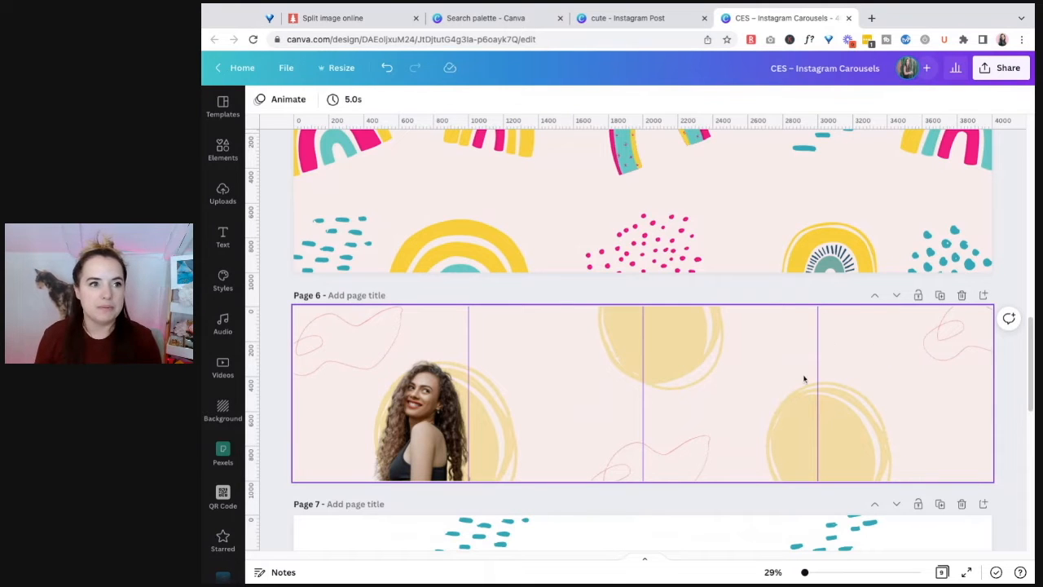
# - Return to the "Your Text" carousel on page 7 and select the page
pyautogui.scroll(-2, 785, 392)
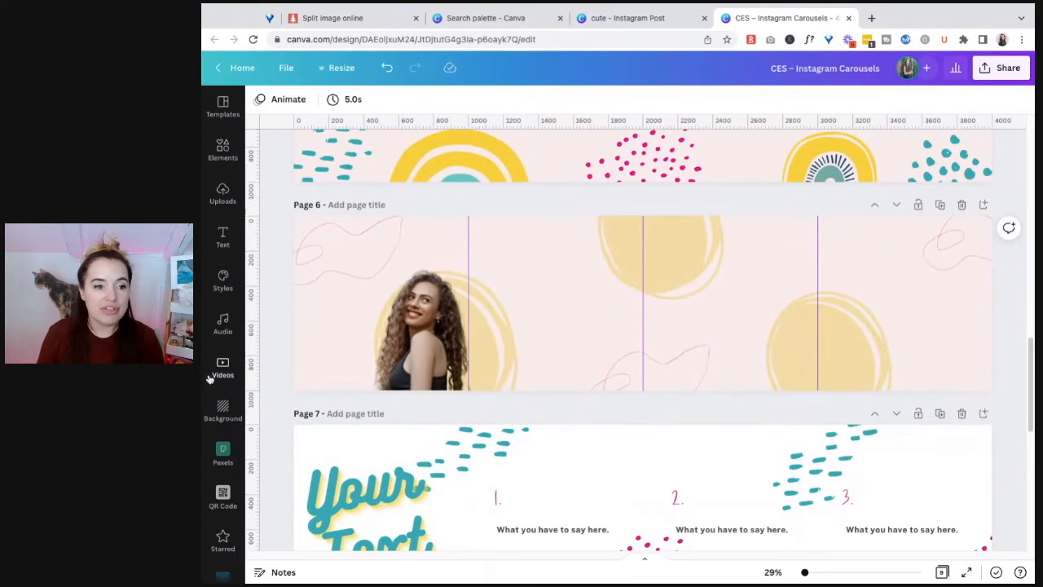
pyautogui.scroll(-4, 622, 416)
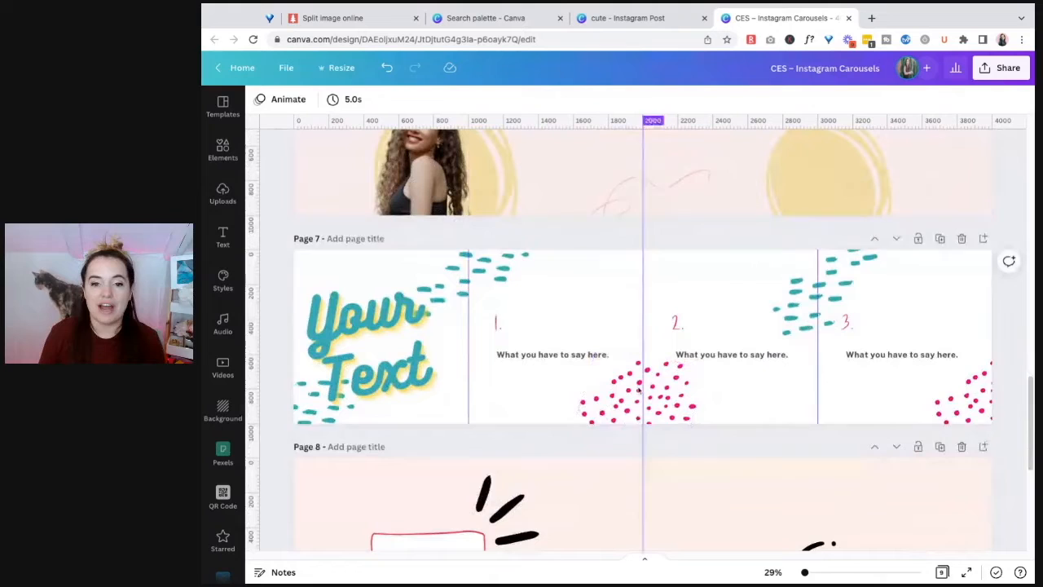
pyautogui.click(459, 415)
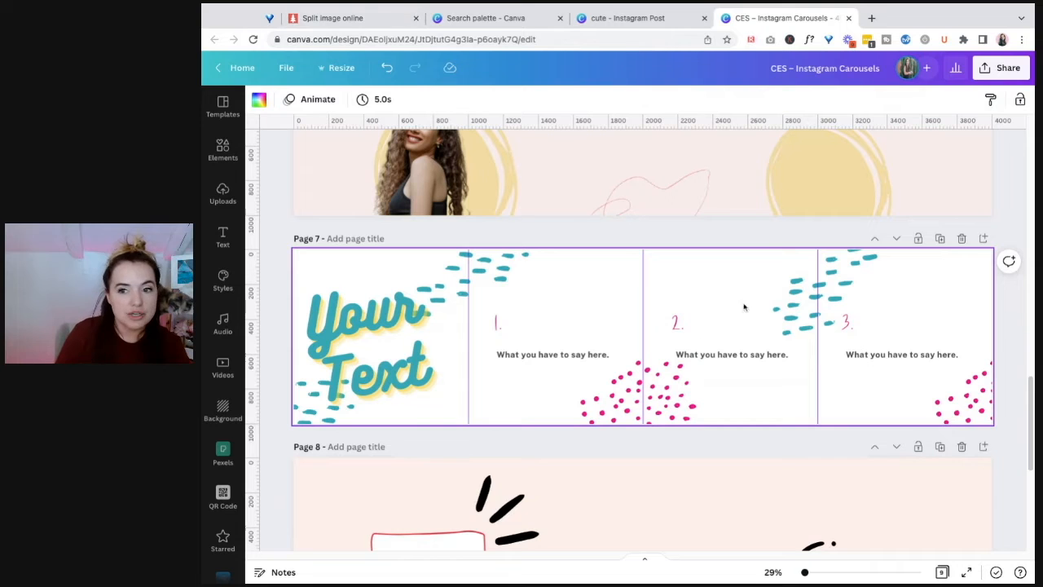
# - Switch to PineTools, search its home page for "image split" and open the Split Image tool
pyautogui.click(370, 18)
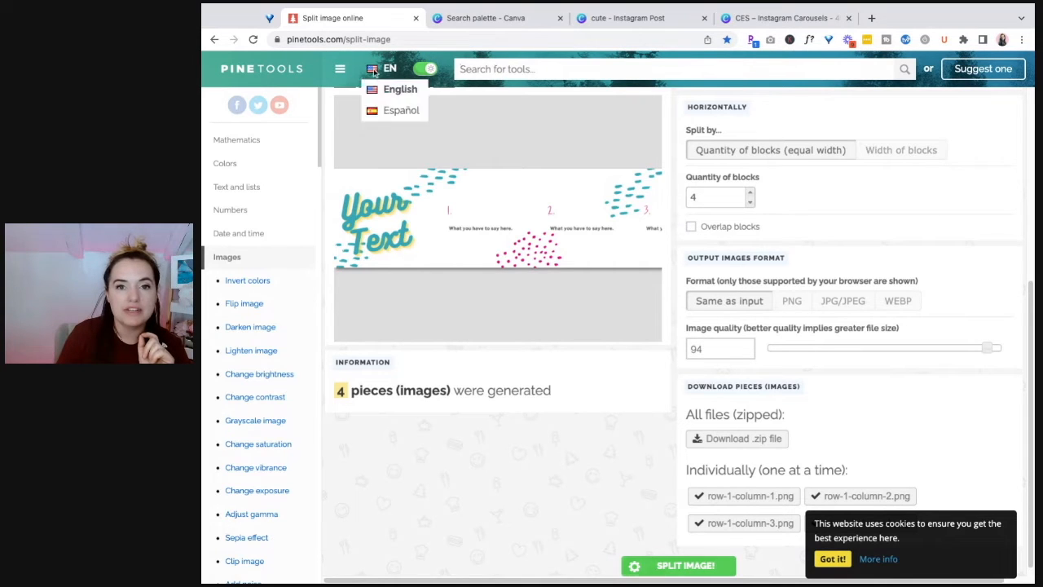
pyautogui.hotkey('alt', 'Left')
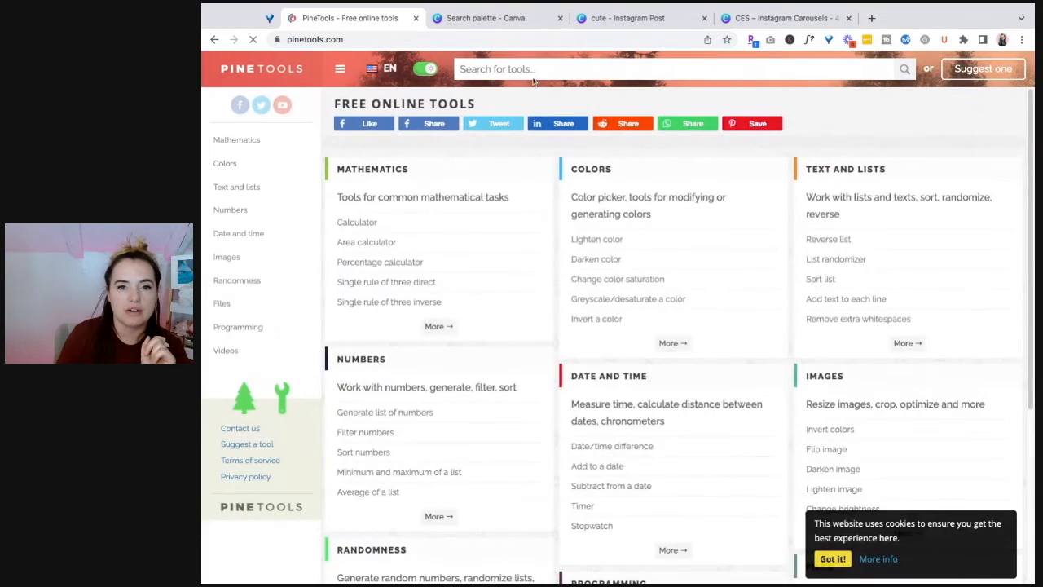
pyautogui.click(496, 69)
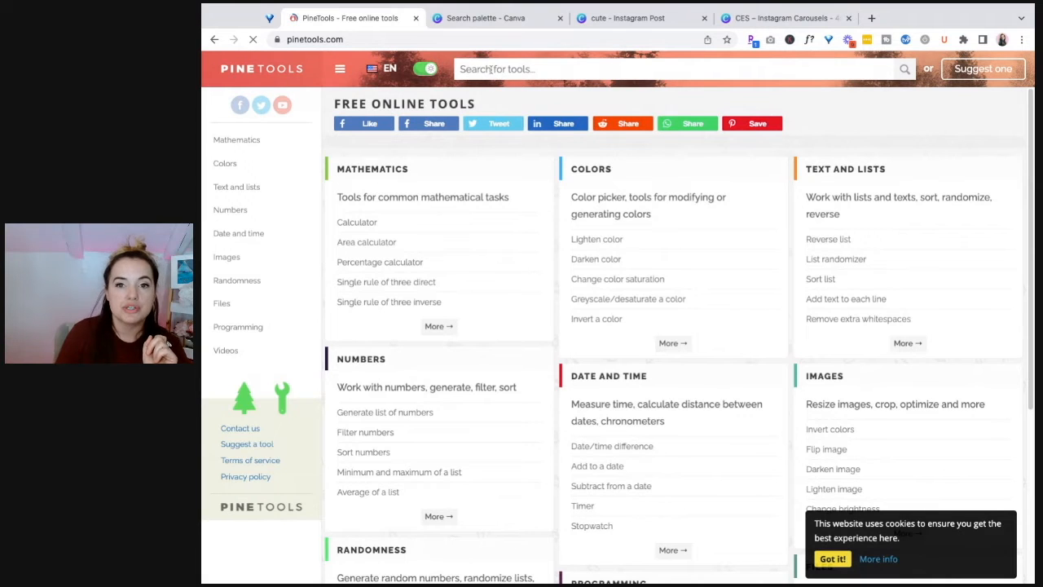
pyautogui.write('u')
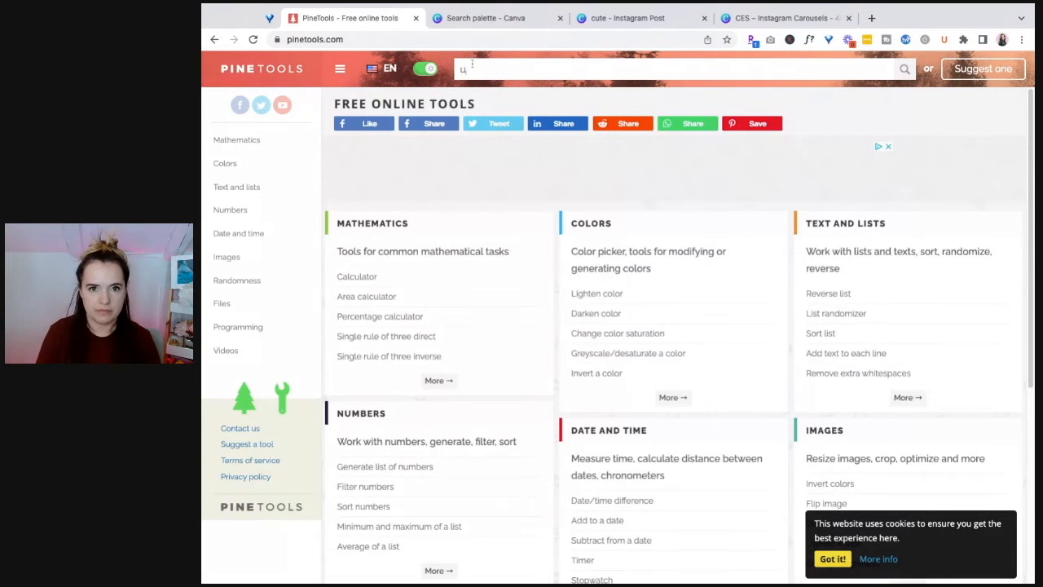
pyautogui.press('BackSpace')
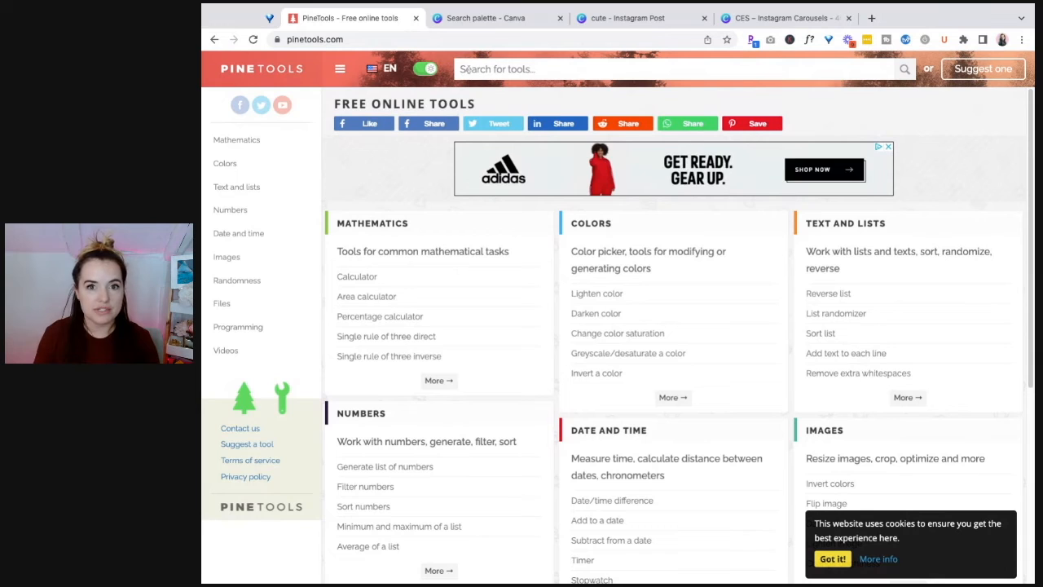
pyautogui.write('image split')
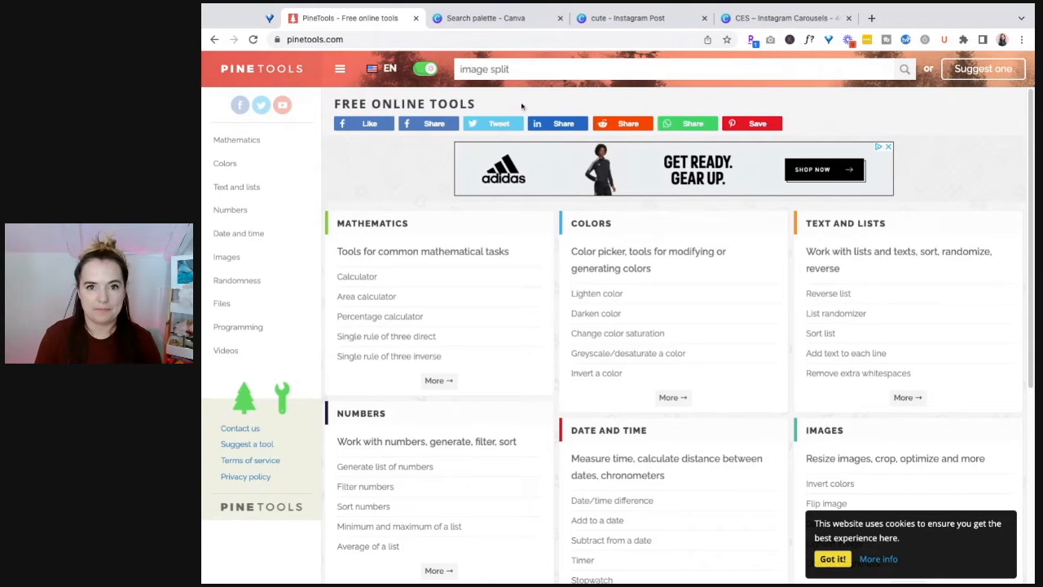
pyautogui.press('Return')
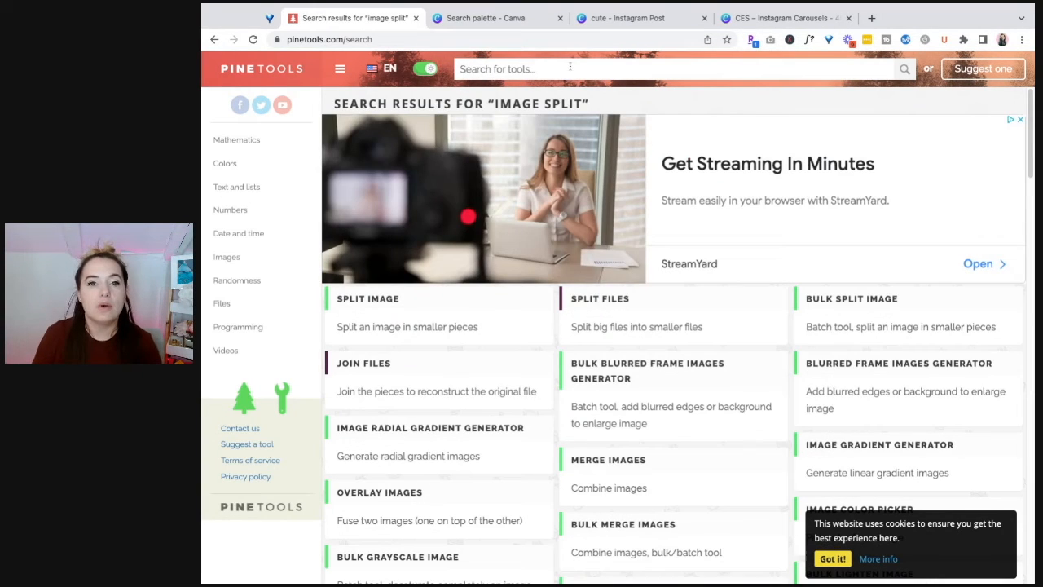
pyautogui.click(368, 298)
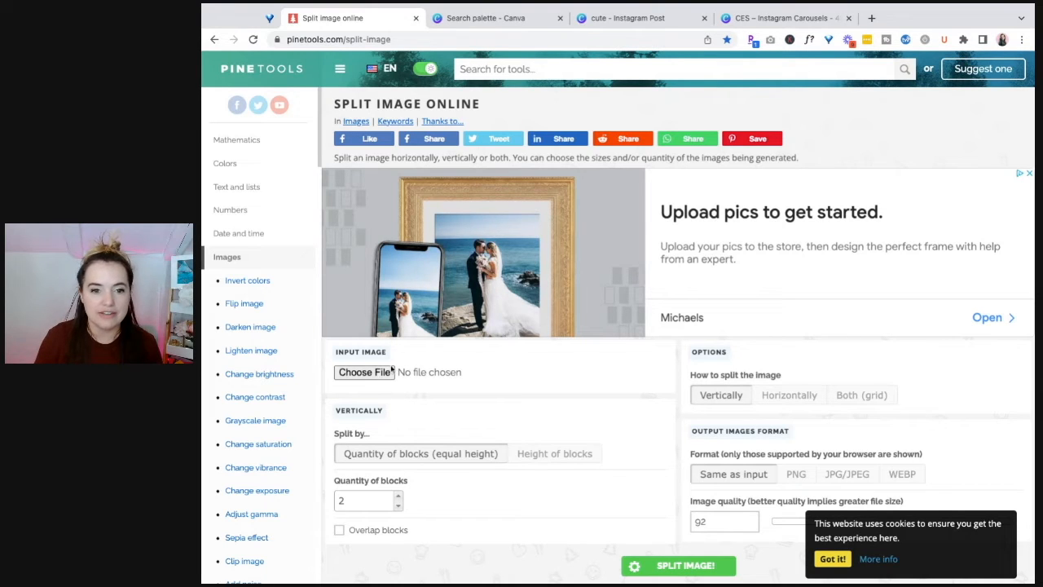
# - Load the exported CES – Instagram Carousels PNG as the input image to split
pyautogui.click(378, 373)
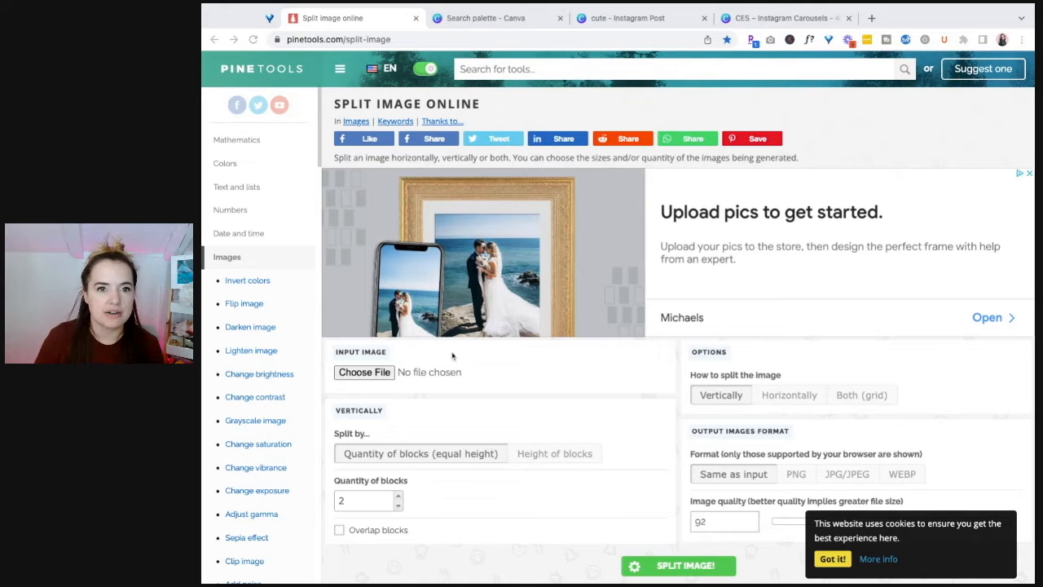
pyautogui.press('Return')
pyautogui.scroll(-2, 700, 377)
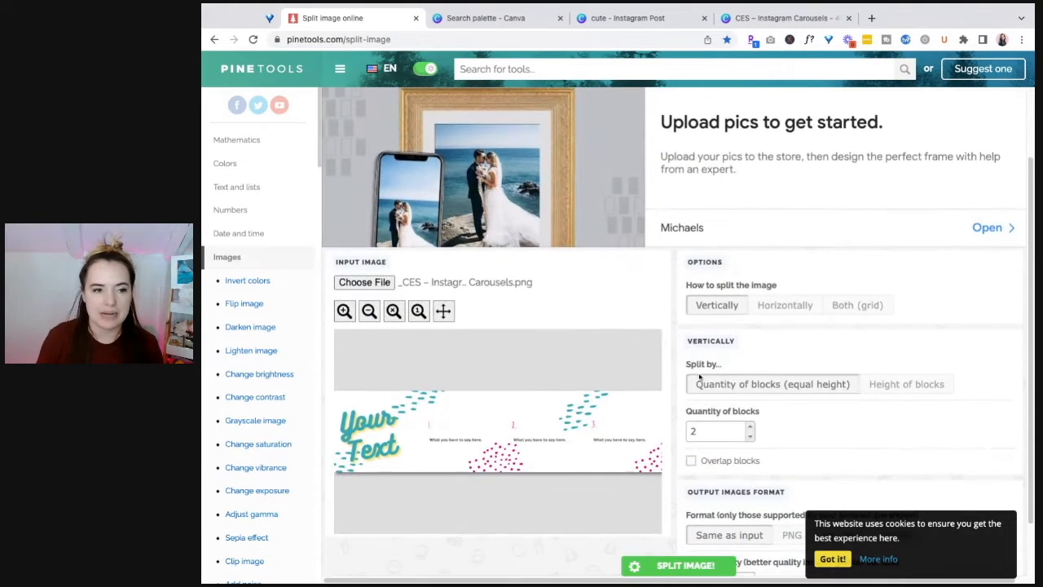
# - Split the loaded carousel image horizontally into 4 equal-width blocks, keeping the output format the same as the input
pyautogui.scroll(-1, 699, 377)
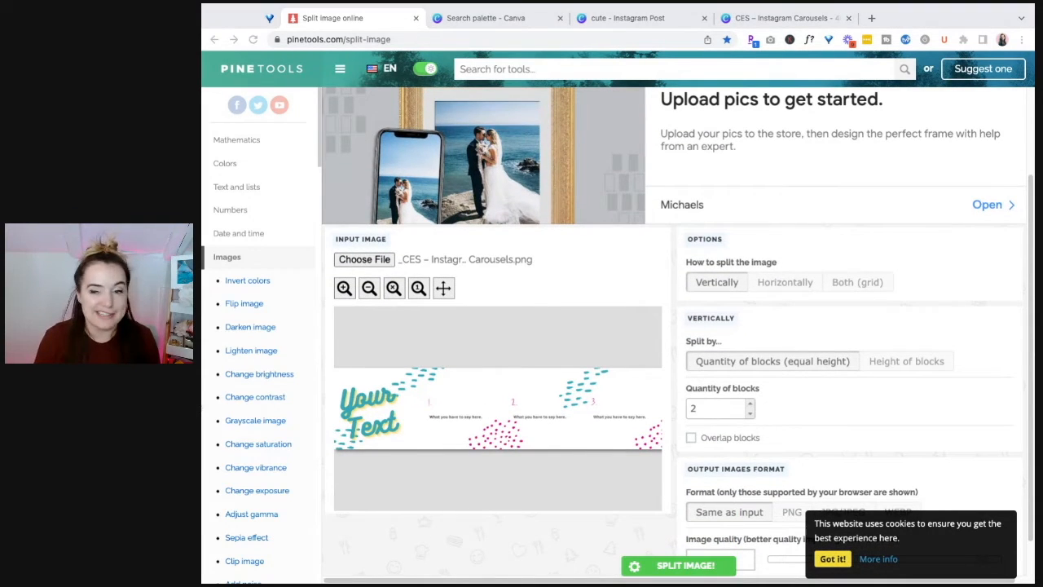
pyautogui.click(1005, 343)
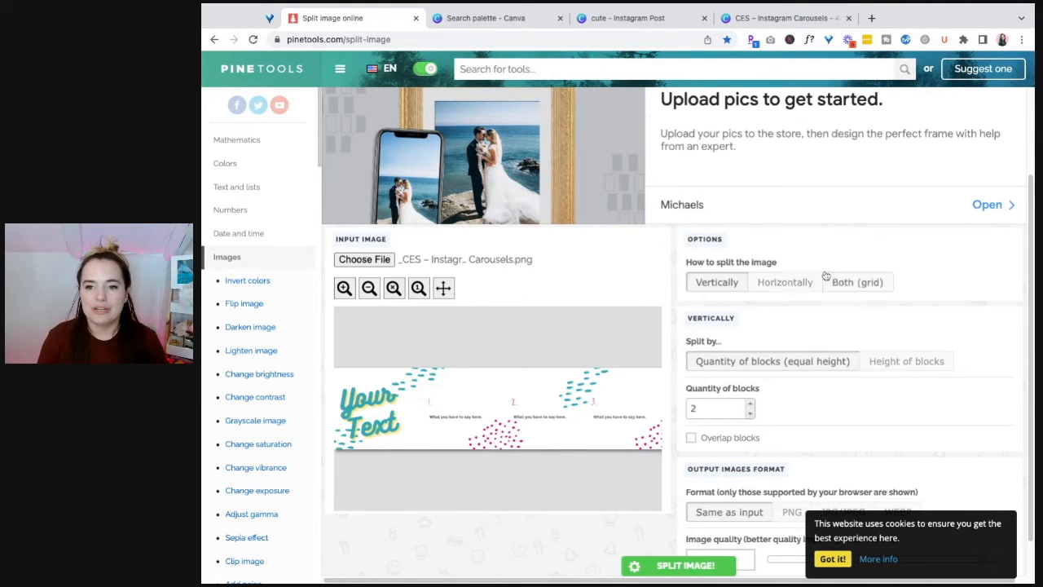
pyautogui.click(788, 283)
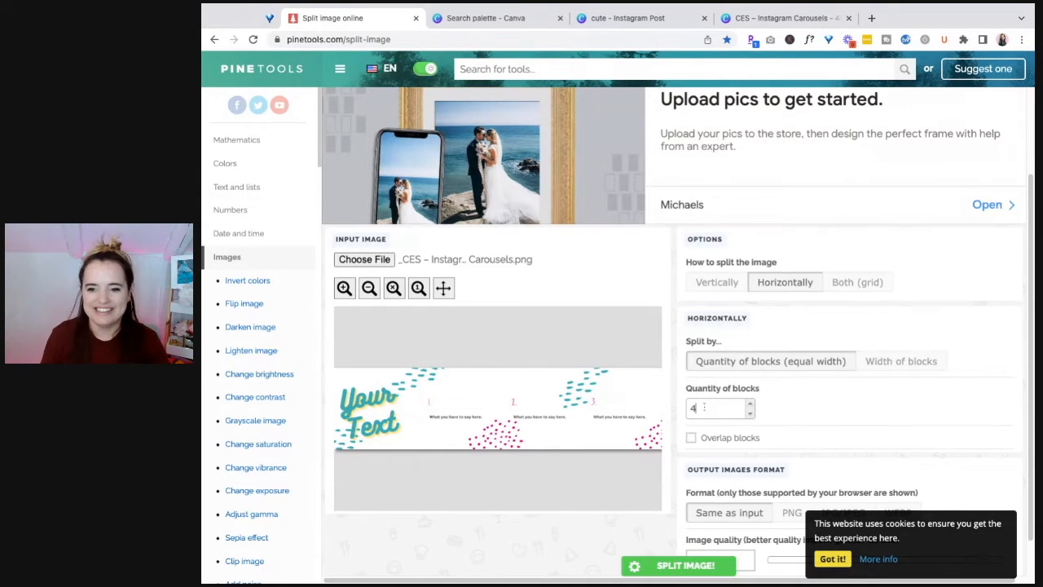
pyautogui.scroll(-1, 856, 437)
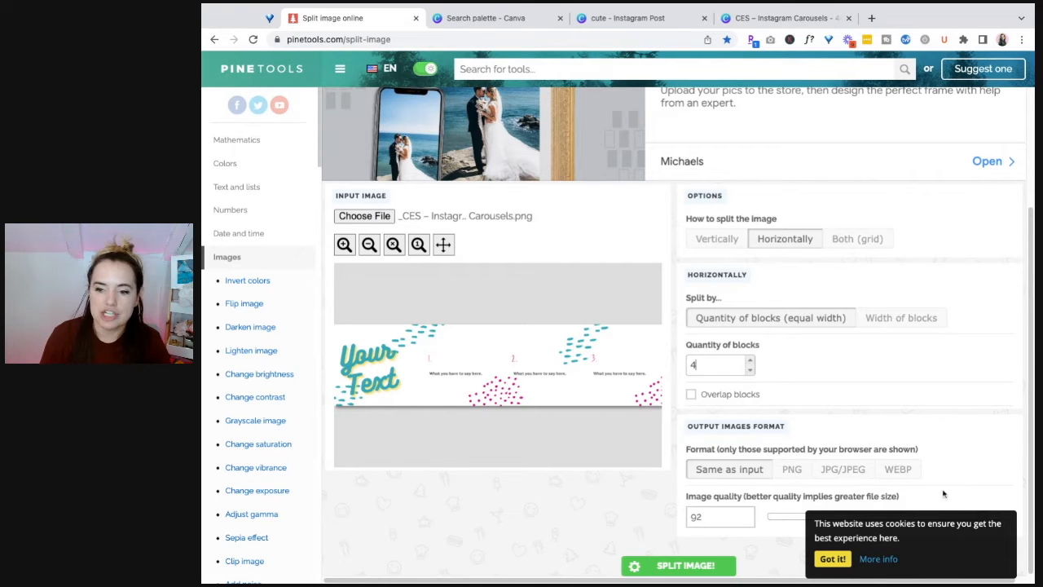
pyautogui.press('Return')
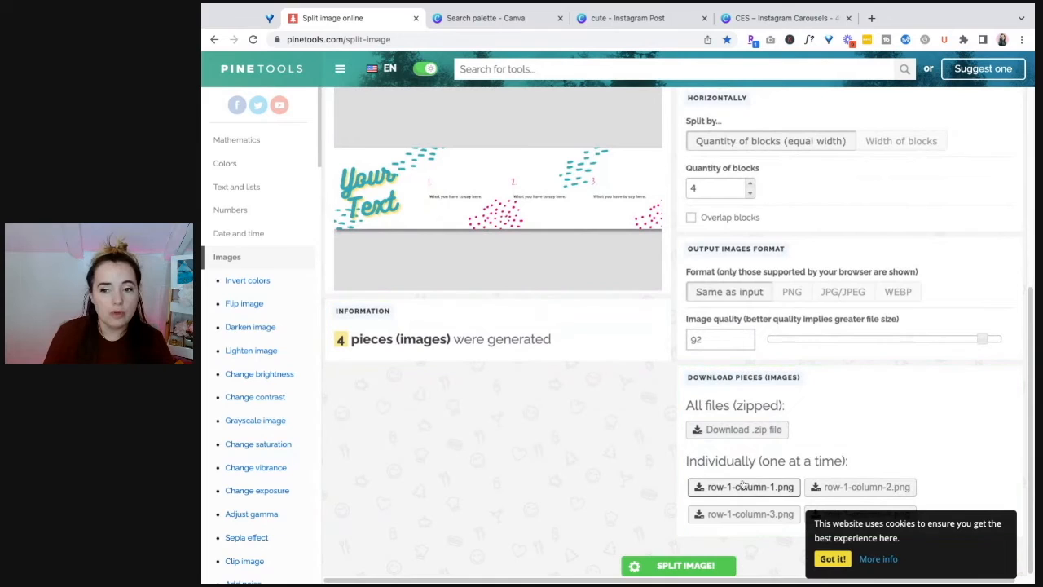
# - Dismiss the cookie notice and download the four pieces individually, from row-1-column-1.png to row-1-column-4.png
pyautogui.click(833, 560)
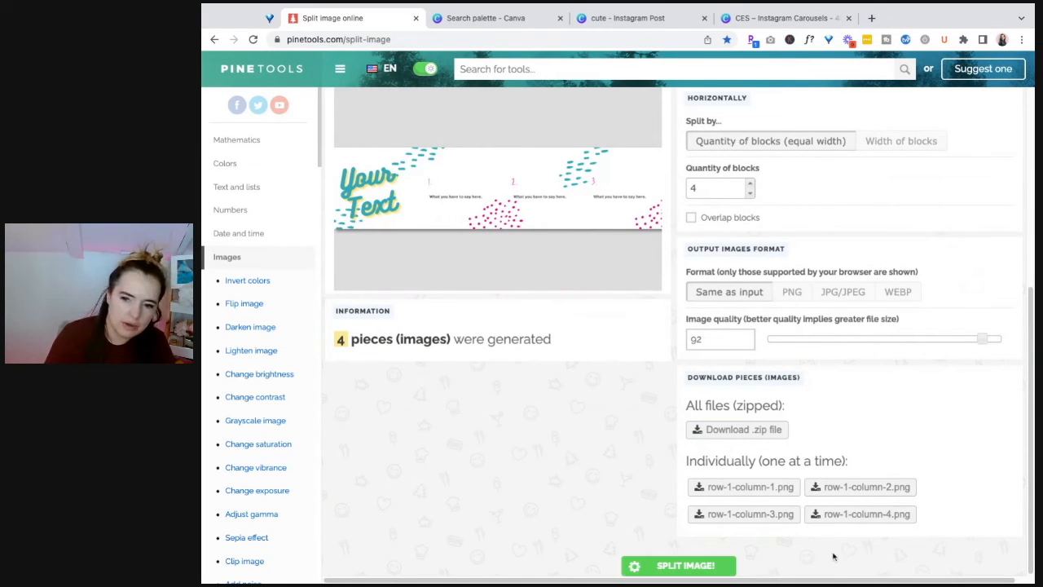
pyautogui.click(744, 487)
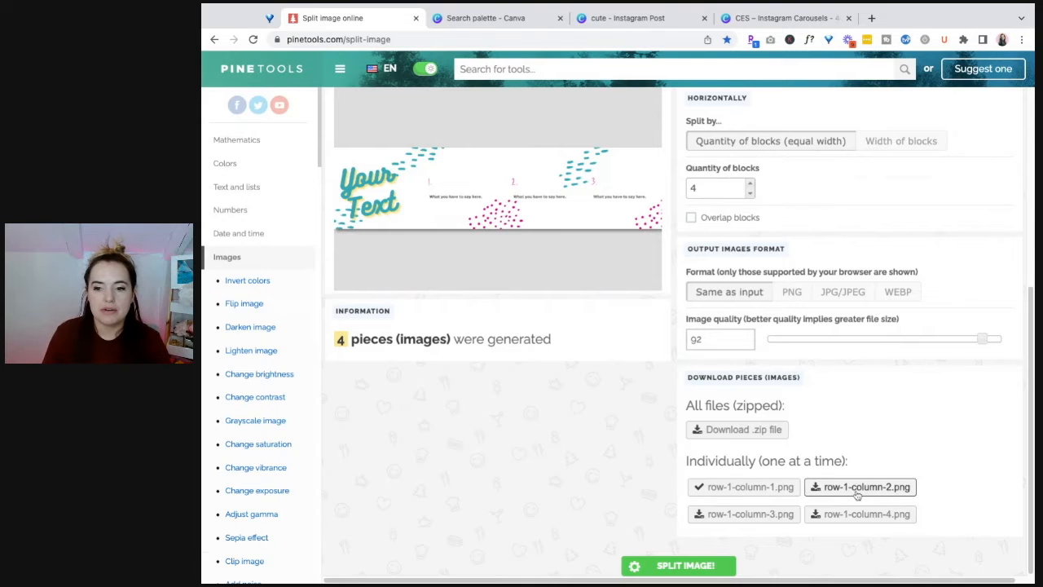
pyautogui.click(866, 487)
pyautogui.click(750, 514)
pyautogui.click(838, 514)
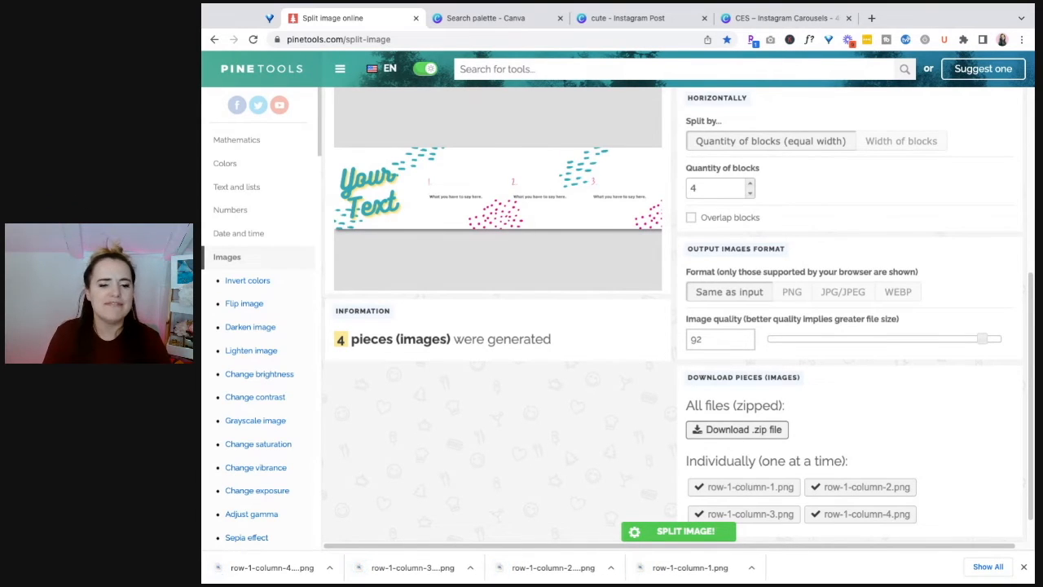
# - Open the four downloaded slide images in the browser to check each one
pyautogui.click(269, 567)
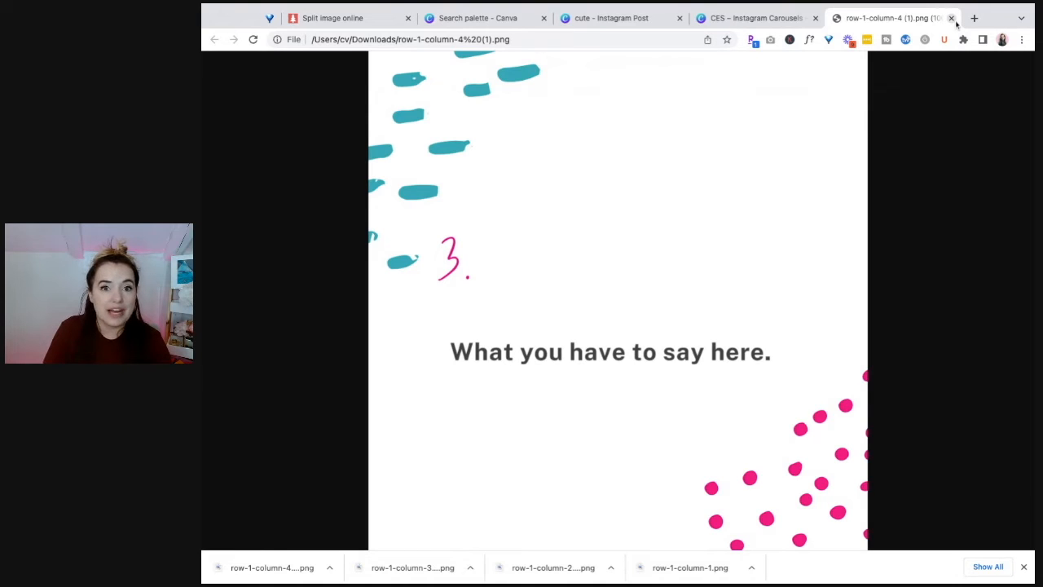
pyautogui.click(712, 574)
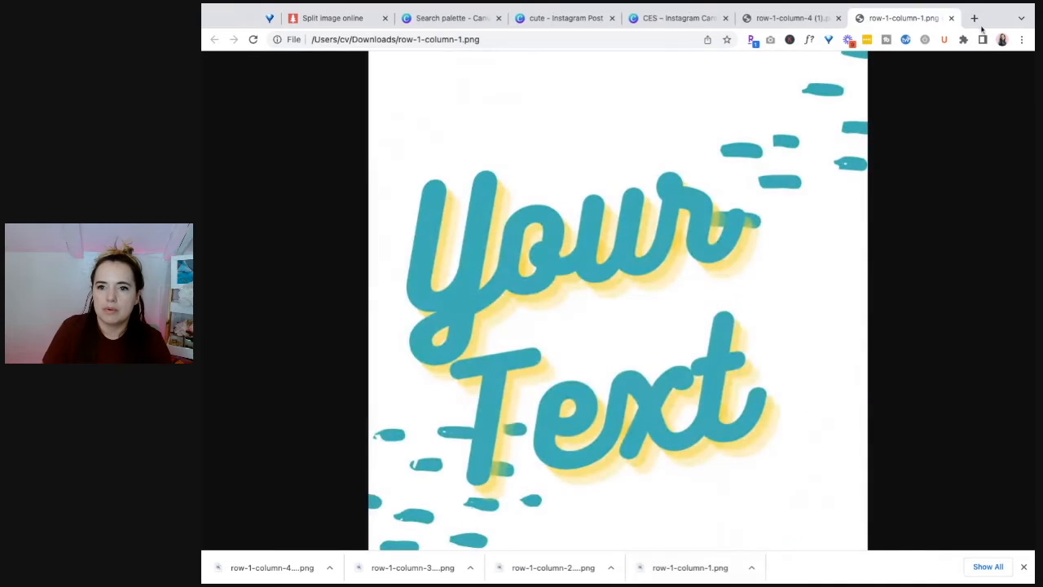
pyautogui.click(581, 568)
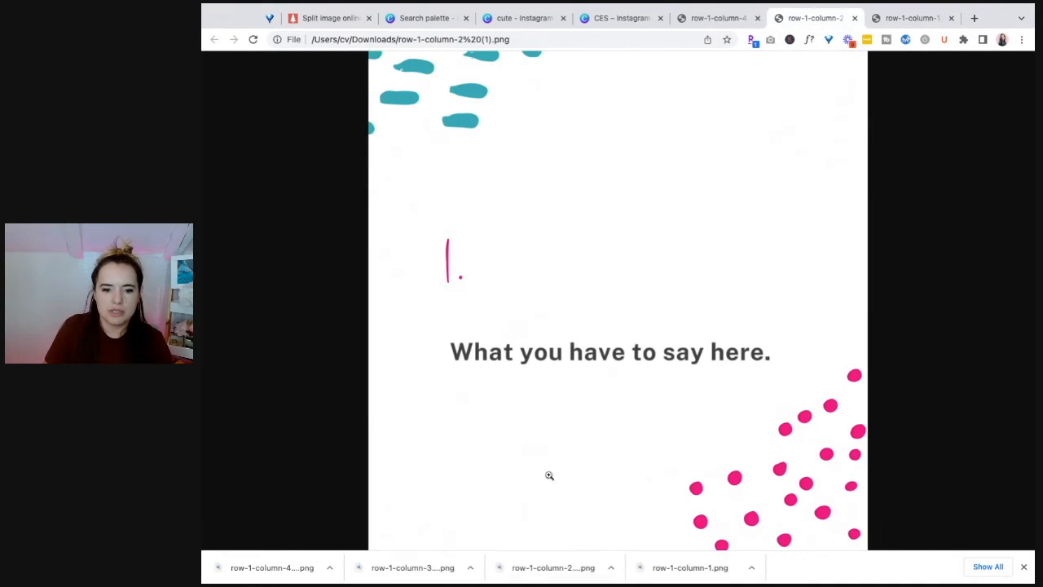
pyautogui.click(437, 566)
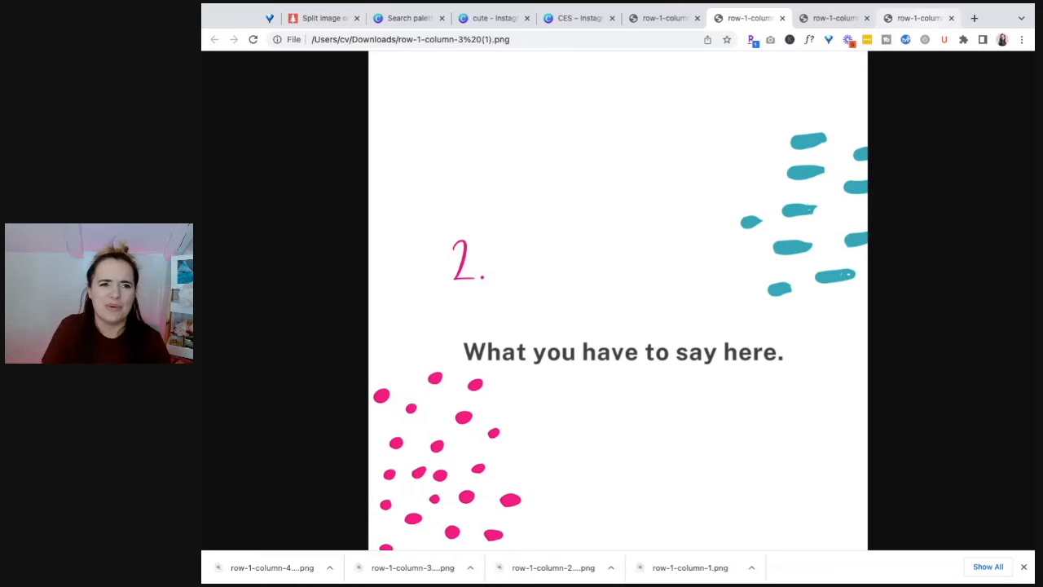
# - View the opened slides in order from column 1 to column 4, checking that the artwork continues across the slide edges
pyautogui.click(917, 18)
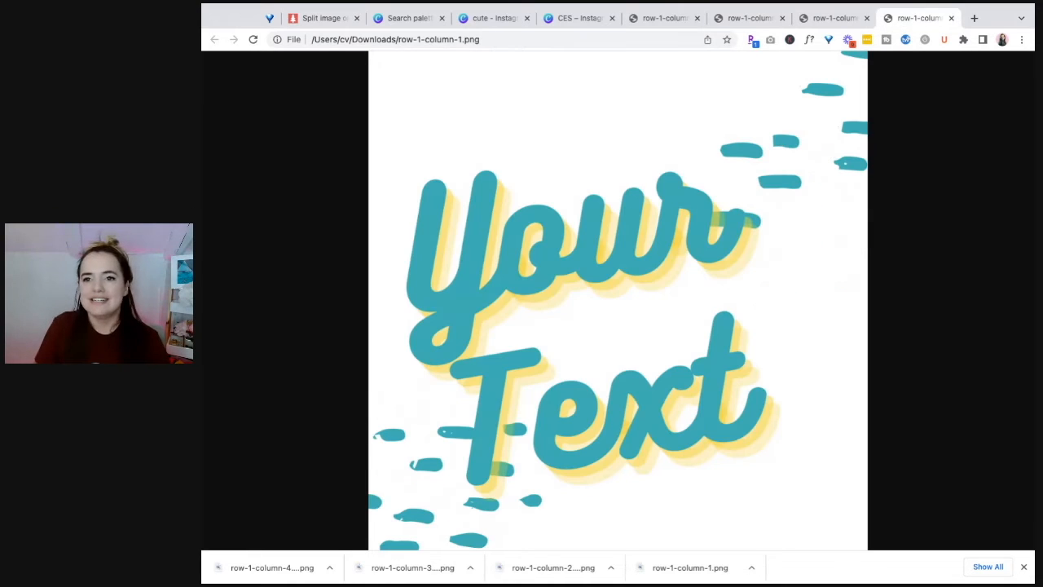
pyautogui.click(840, 18)
pyautogui.click(754, 20)
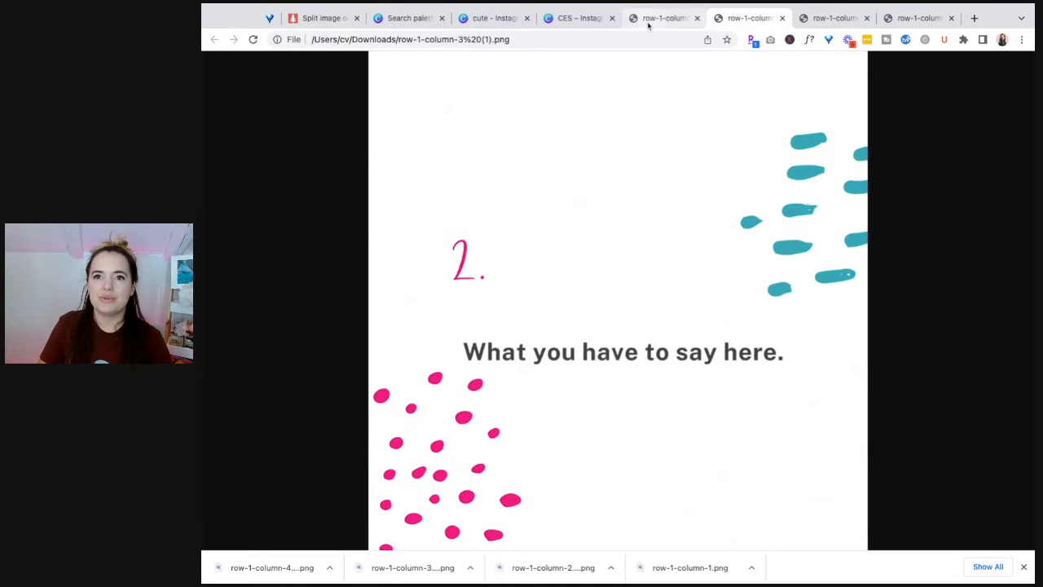
pyautogui.click(656, 19)
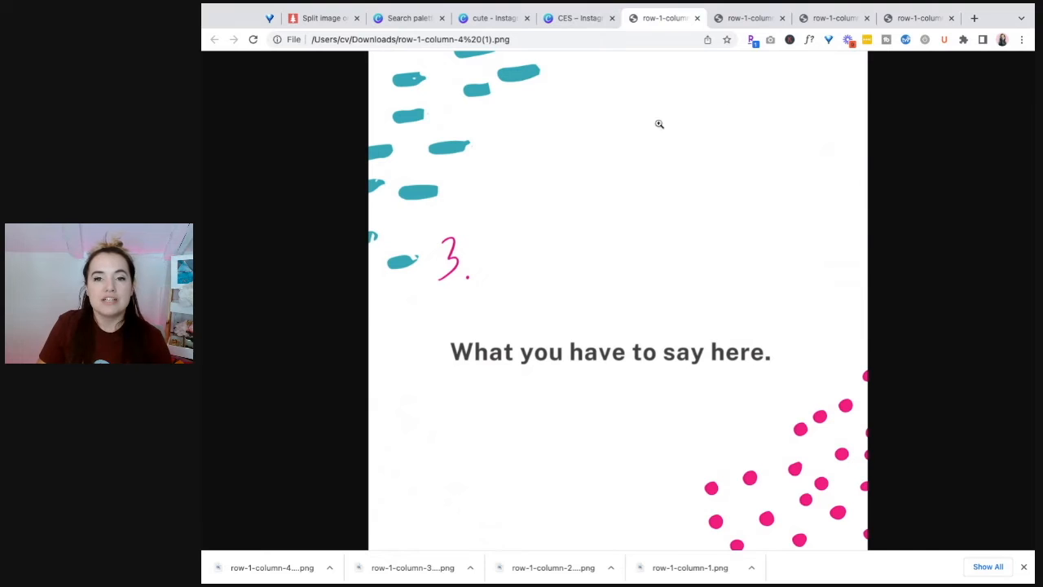
pyautogui.click(928, 20)
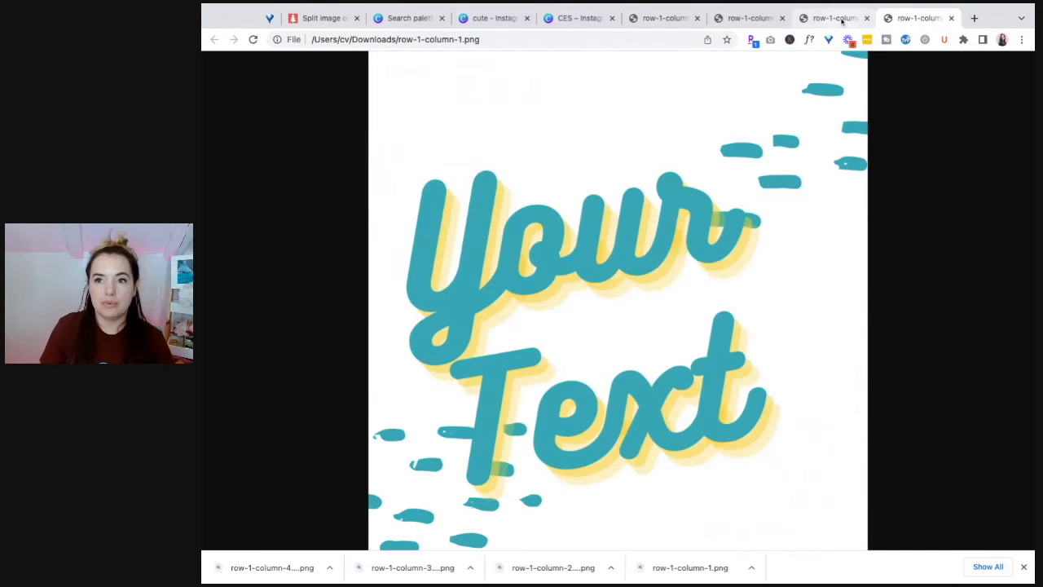
pyautogui.click(830, 20)
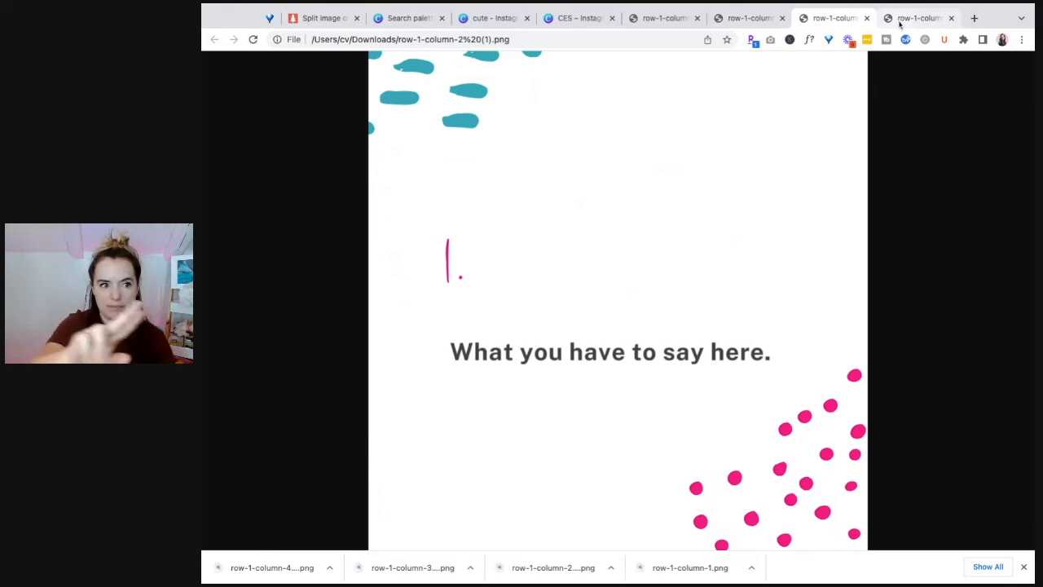
pyautogui.click(756, 20)
pyautogui.click(664, 18)
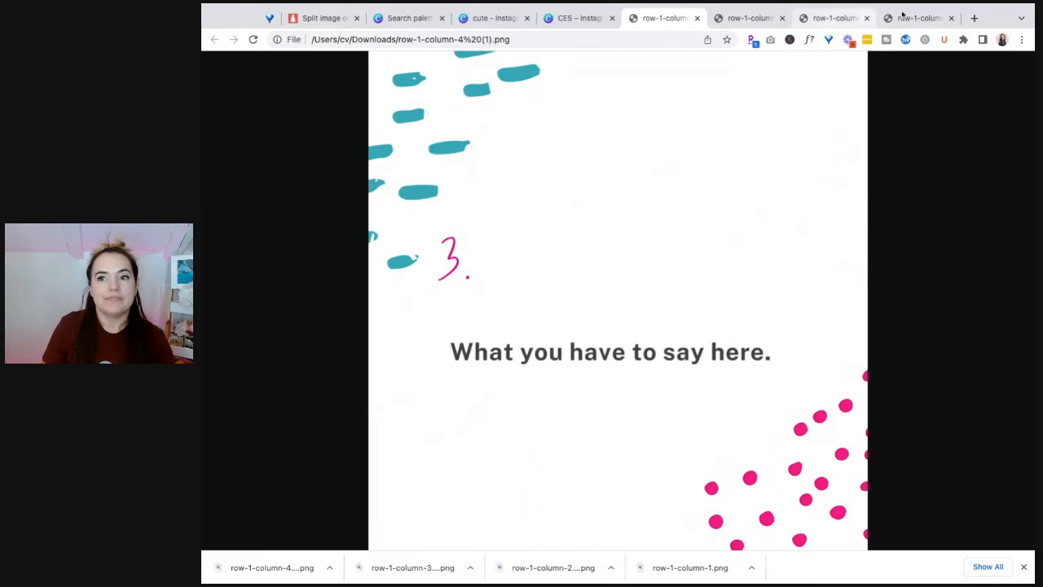
# - Close all four slide image previews and return to the CES – Instagram Carousels design in Canva
pyautogui.click(697, 18)
pyautogui.click(698, 18)
pyautogui.click(697, 19)
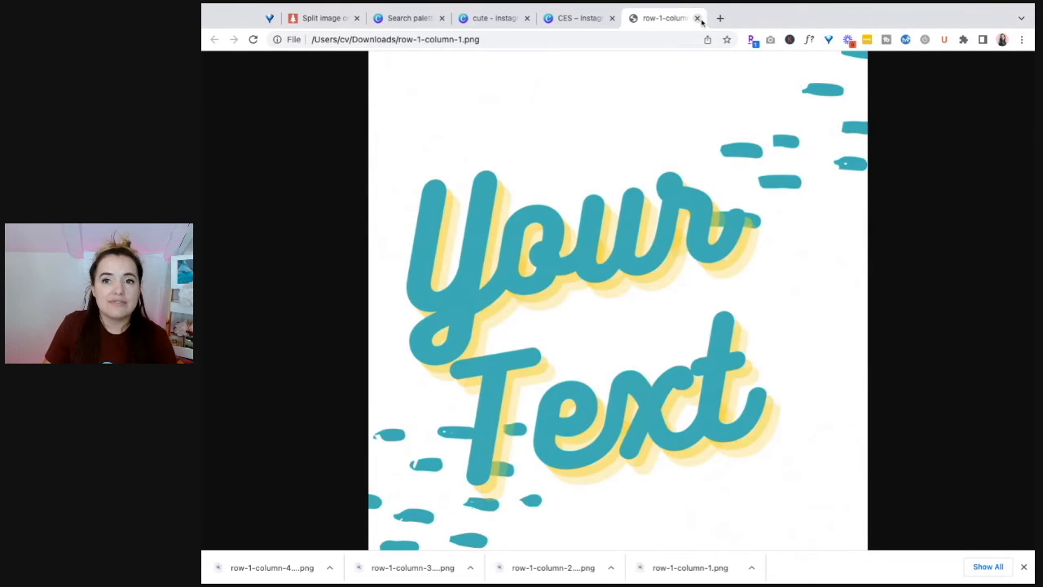
pyautogui.click(698, 20)
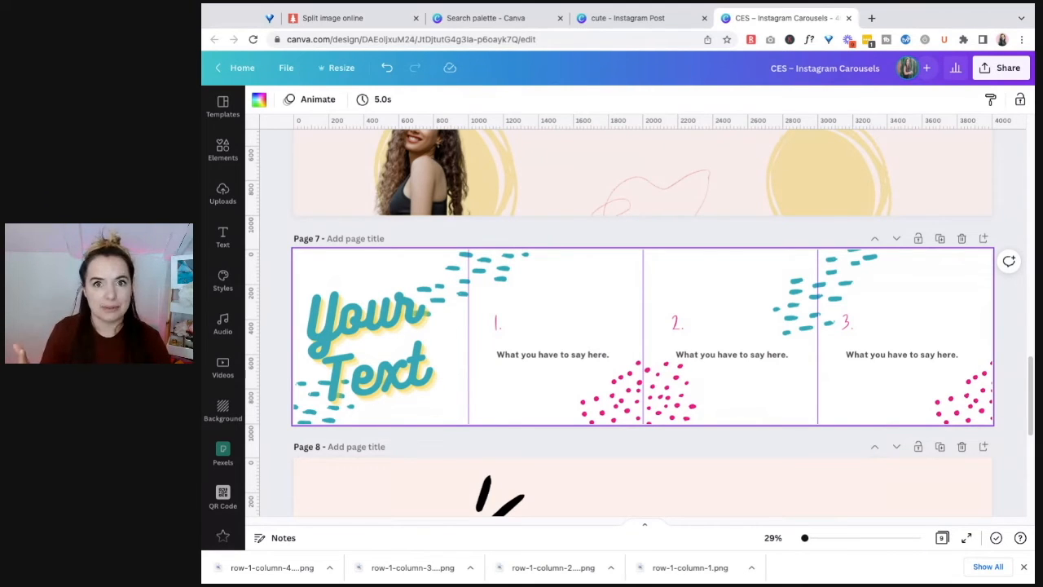
pyautogui.click(350, 18)
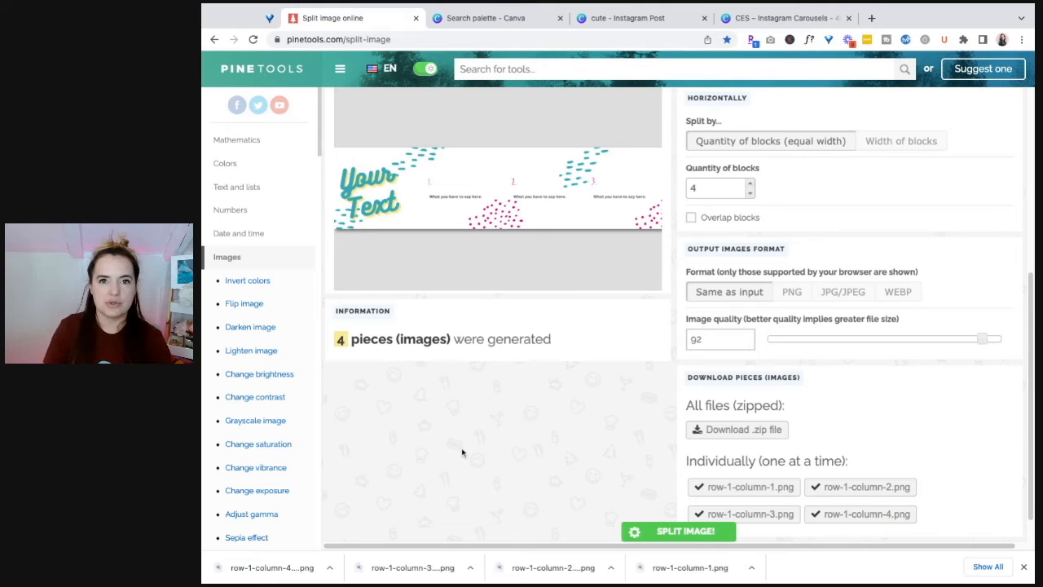
pyautogui.click(782, 17)
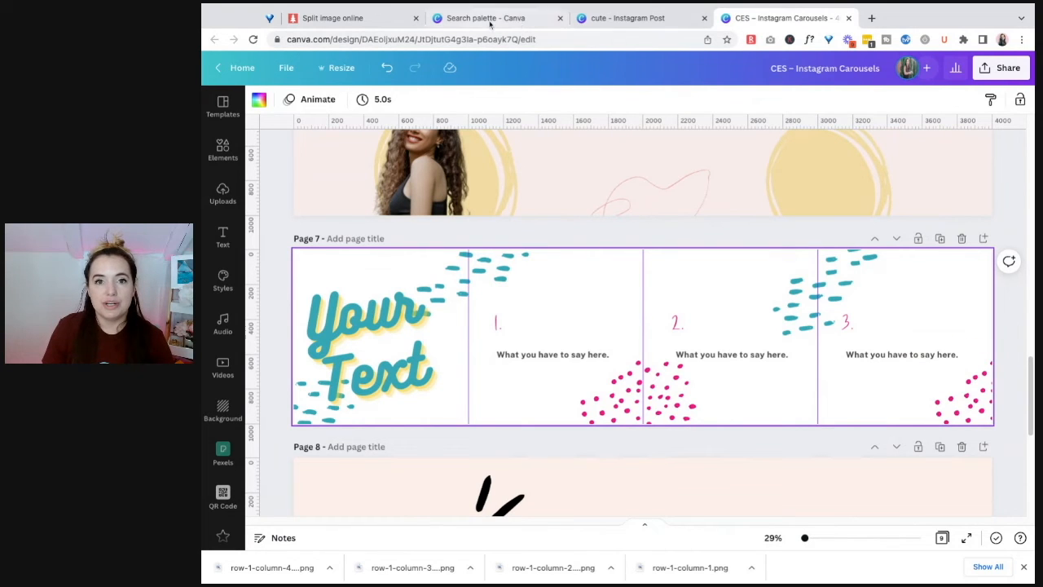
pyautogui.click(356, 27)
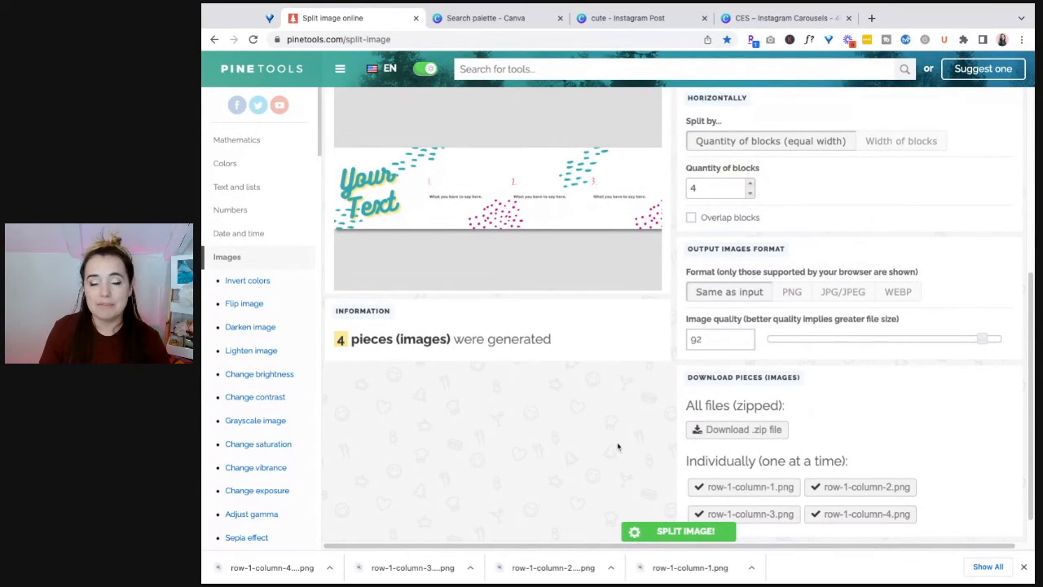
pyautogui.click(802, 18)
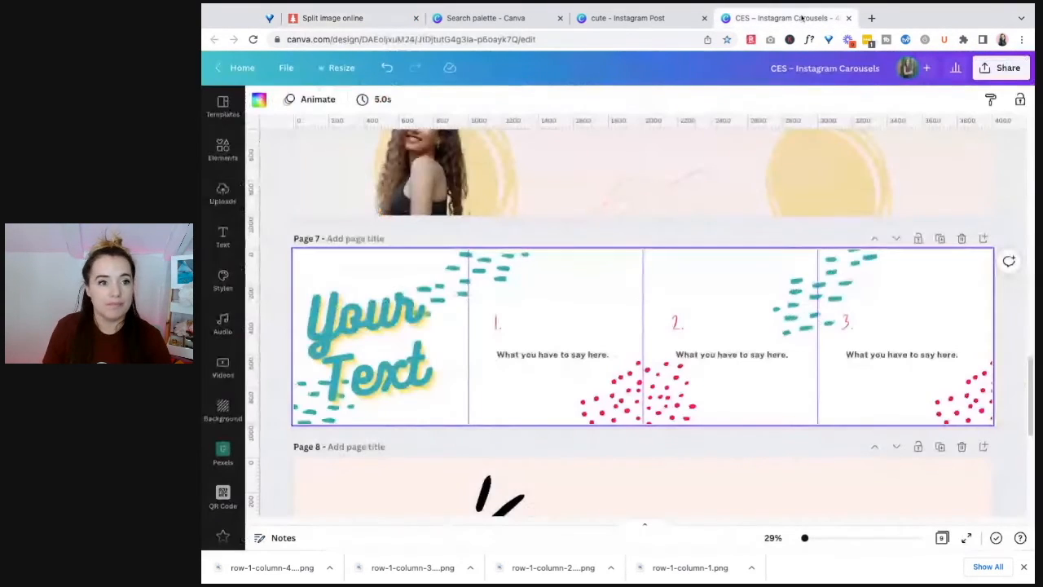